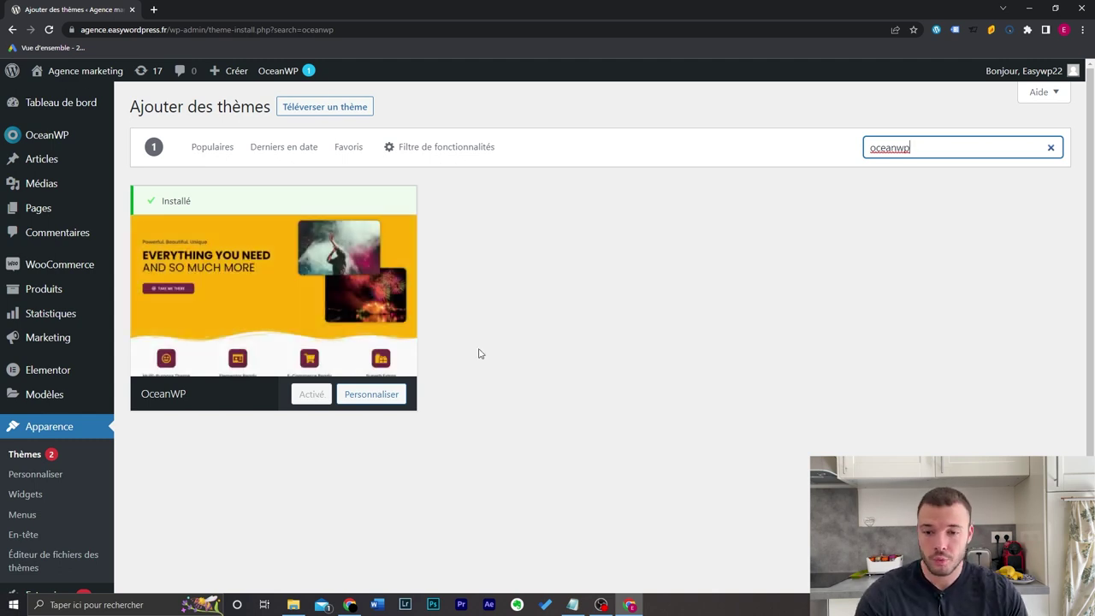
Search for the ocean extra plugin among the extensions that can be added
{"action": "scroll", "coordinate": [525, 366], "scroll_direction": "down", "scroll_amount": 2}
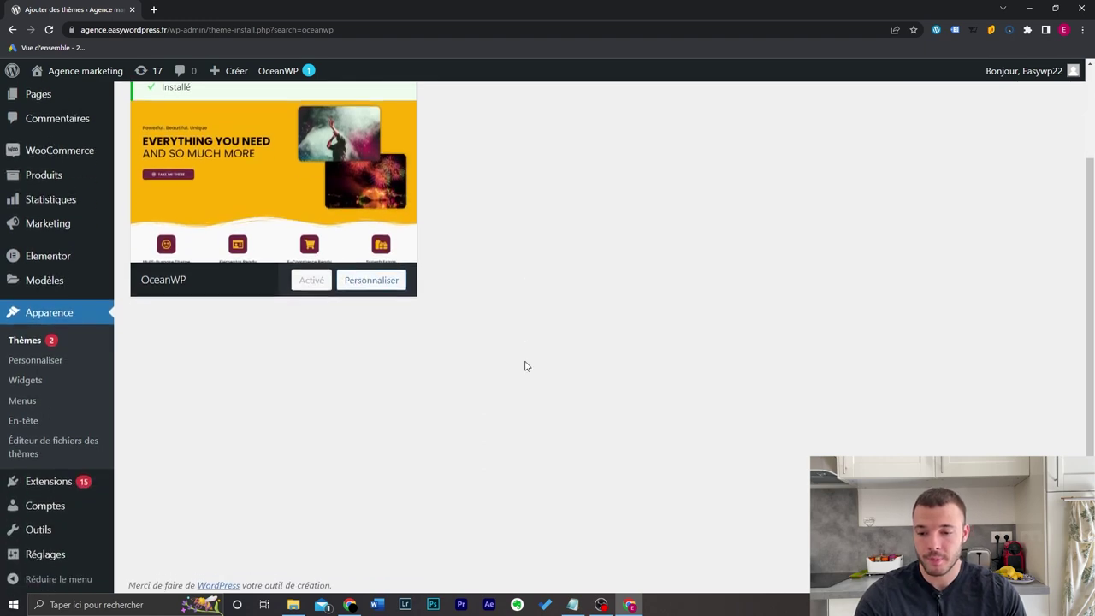
{"action": "mouse_move", "coordinate": [91, 481]}
{"action": "left_click", "coordinate": [137, 489]}
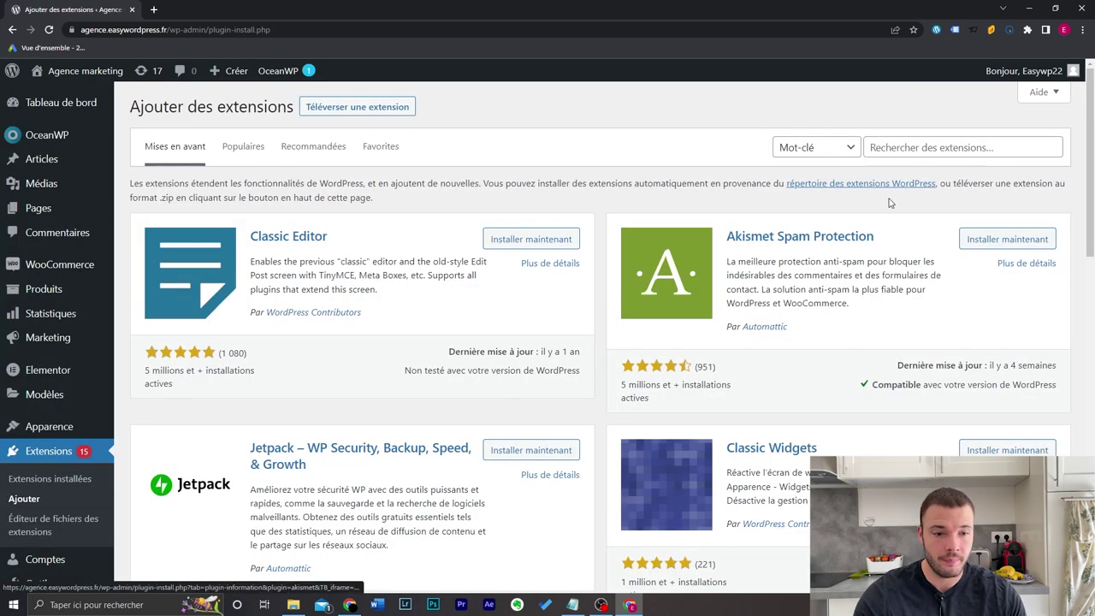
{"action": "left_click", "coordinate": [927, 151]}
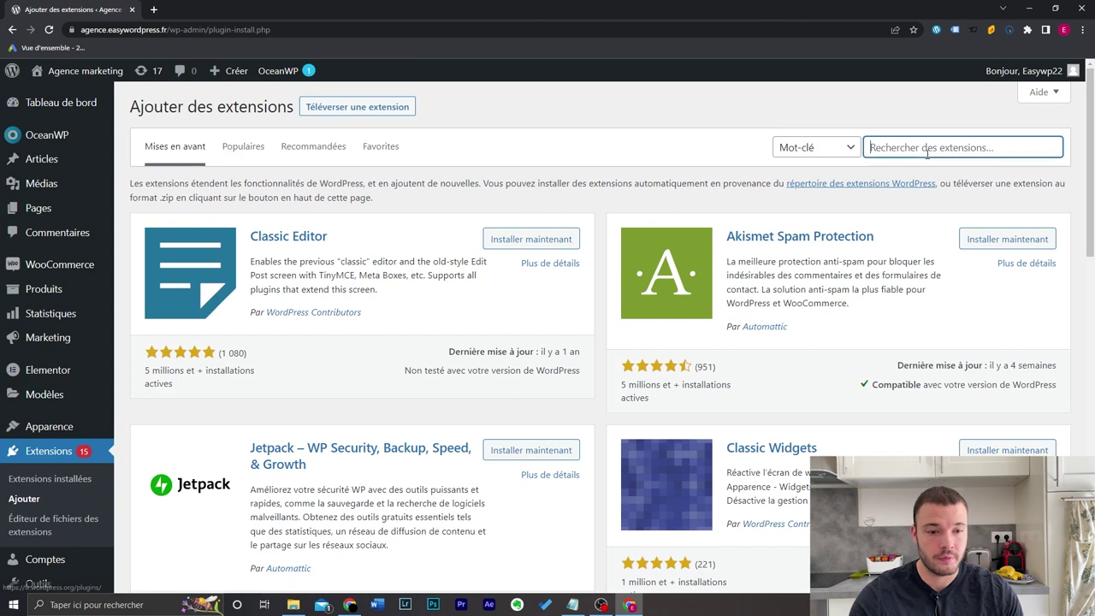
{"action": "type", "text": "ocean extra"}
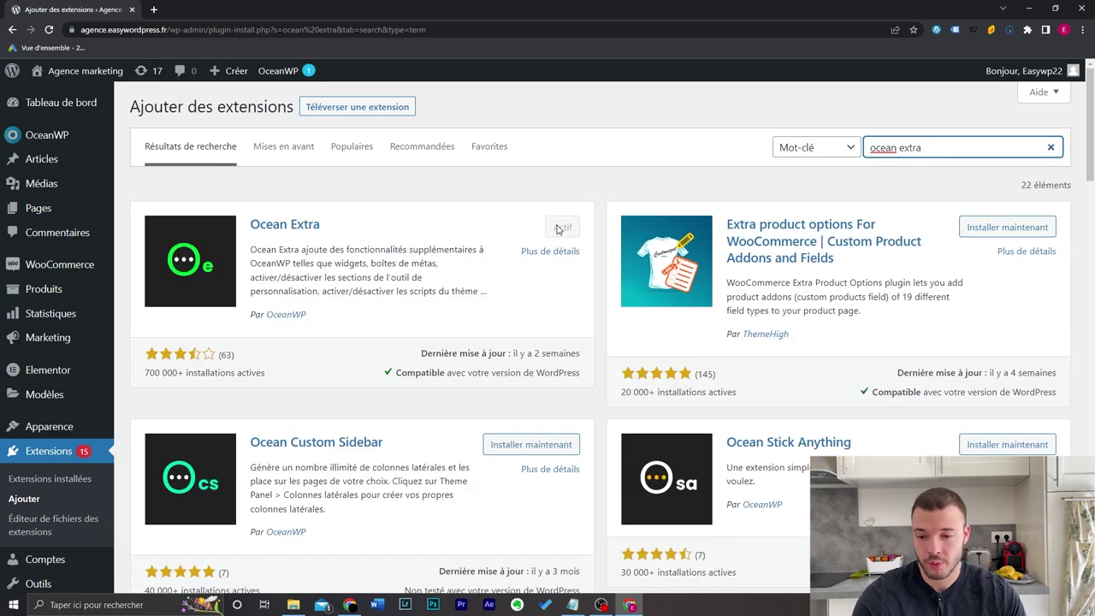
In the appearance menus, turn off the automatic mega menu width for the Collection item and save Main Menu
{"action": "mouse_move", "coordinate": [79, 427]}
{"action": "left_click", "coordinate": [141, 493]}
{"action": "scroll", "coordinate": [648, 200], "scroll_direction": "down", "scroll_amount": 2}
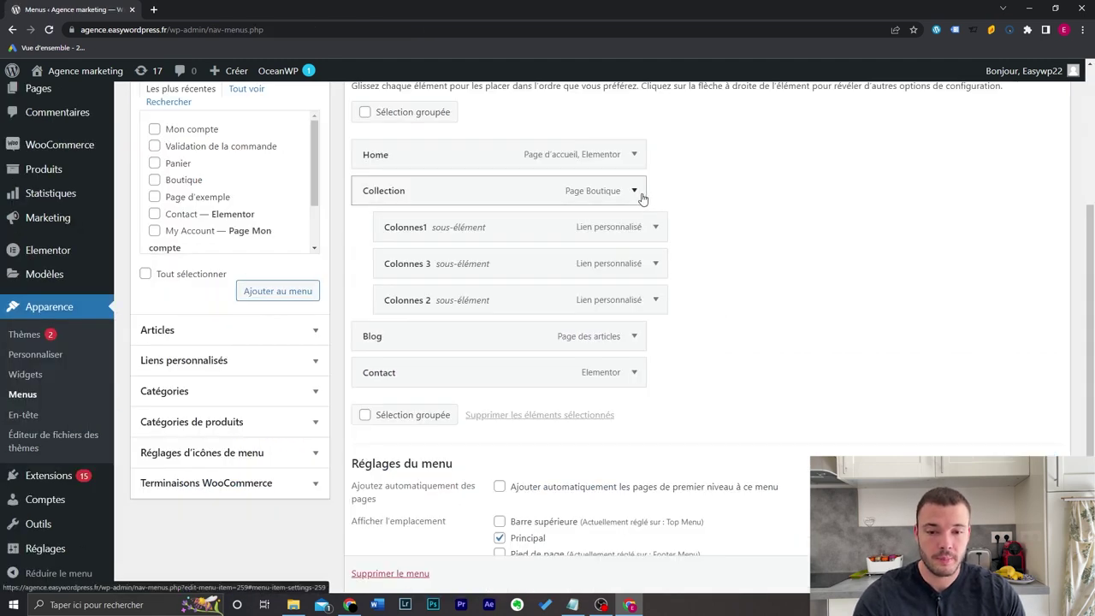
{"action": "left_click", "coordinate": [635, 192]}
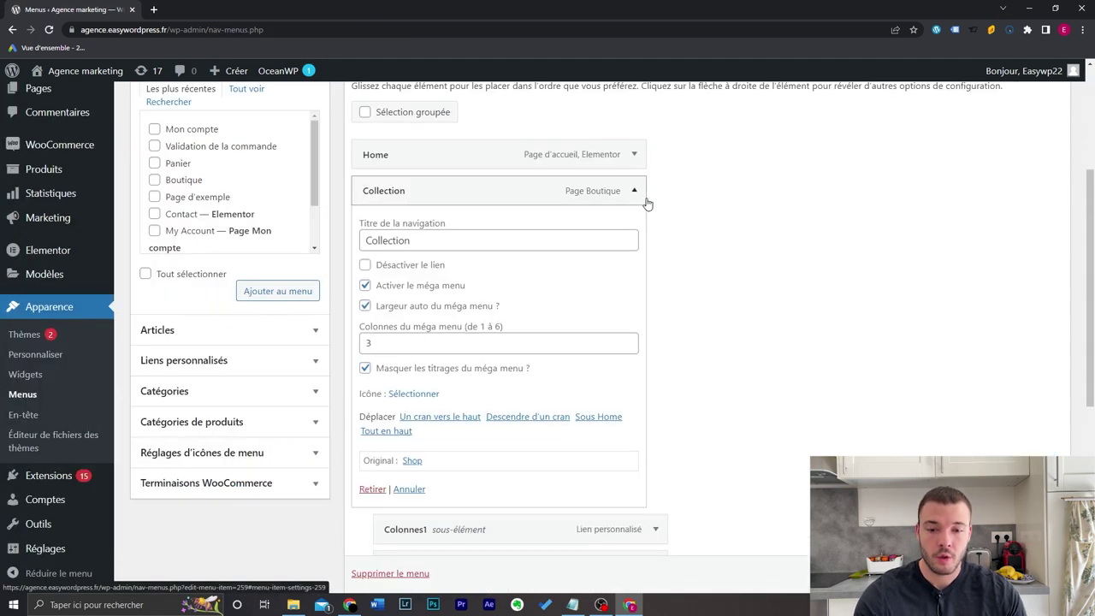
{"action": "left_click", "coordinate": [455, 313]}
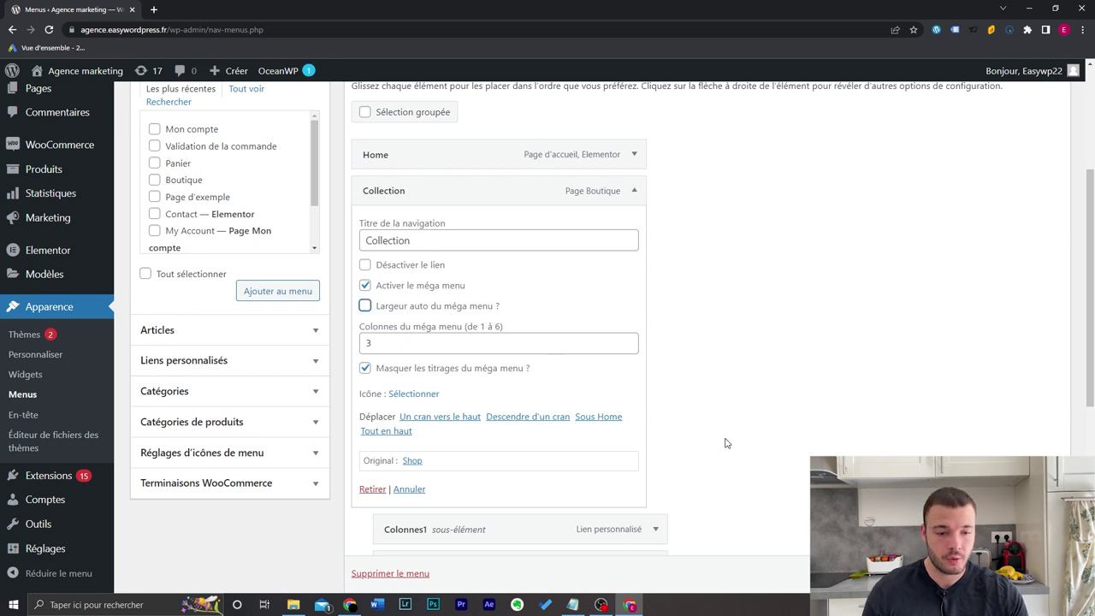
{"action": "scroll", "coordinate": [963, 412], "scroll_direction": "down", "scroll_amount": 1}
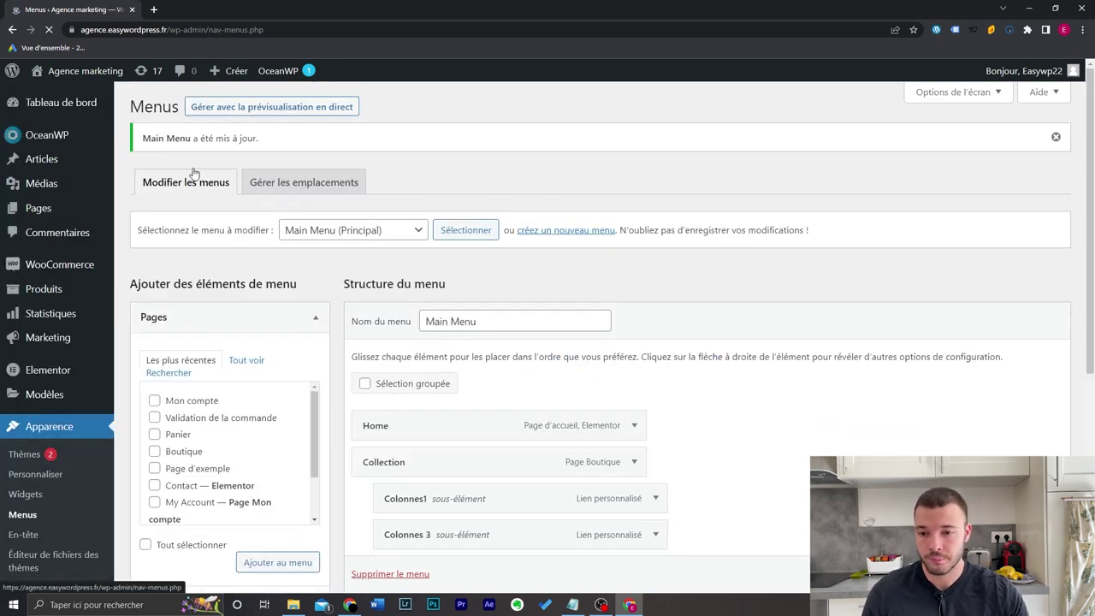
Open the site in a second browser tab and display its Collection mega menu
{"action": "mouse_move", "coordinate": [86, 72]}
{"action": "middle_click", "coordinate": [94, 95]}
{"action": "left_click", "coordinate": [200, 10]}
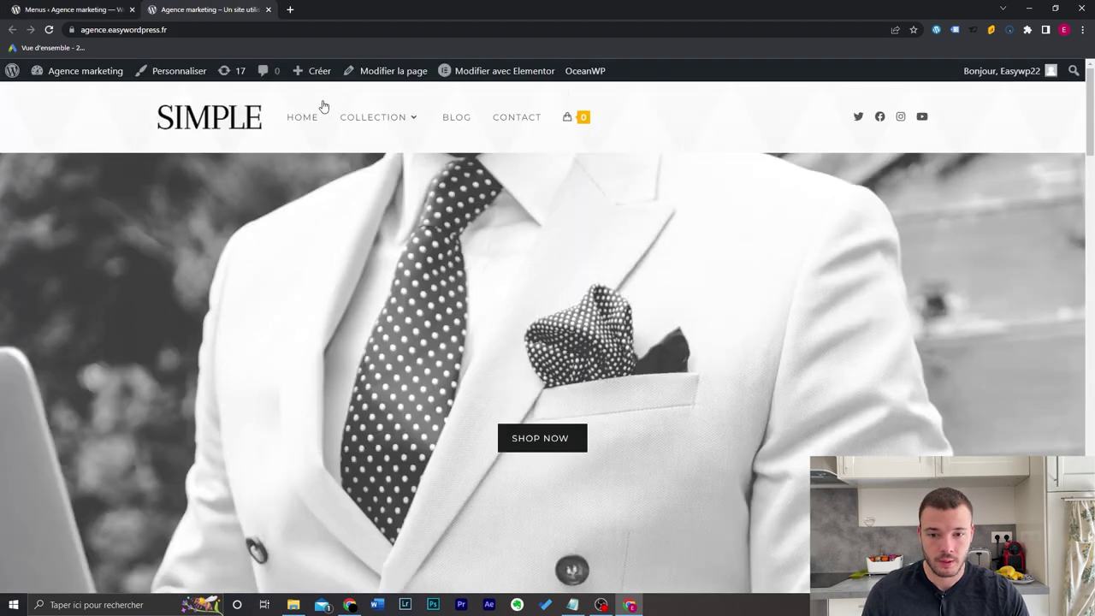
{"action": "mouse_move", "coordinate": [397, 117]}
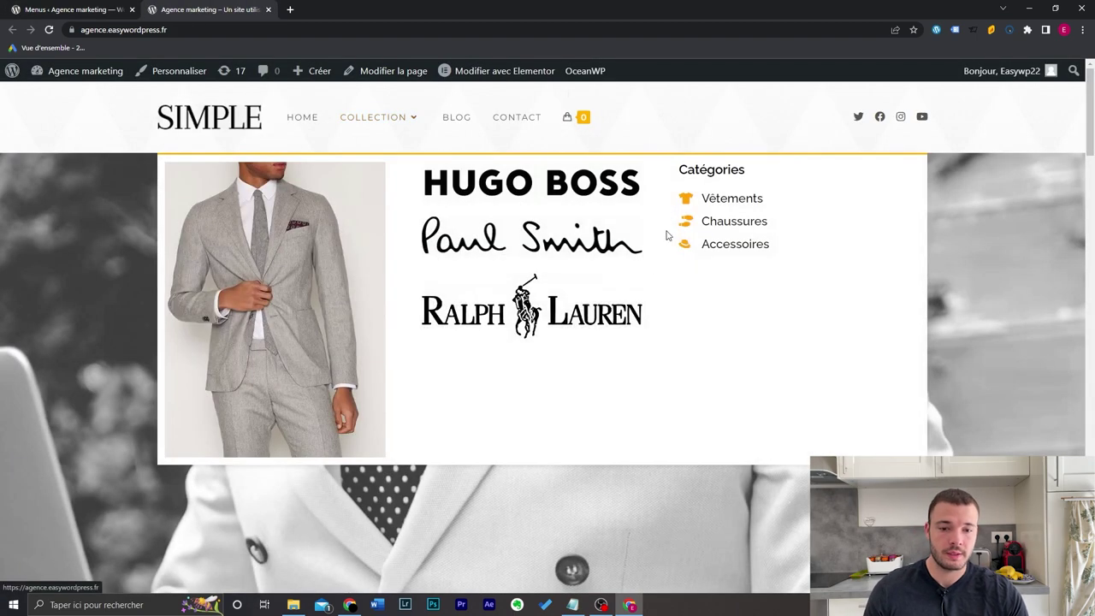
Return to the menu editor and turn the automatic mega menu width back on for the Collection item
{"action": "left_click", "coordinate": [51, 8]}
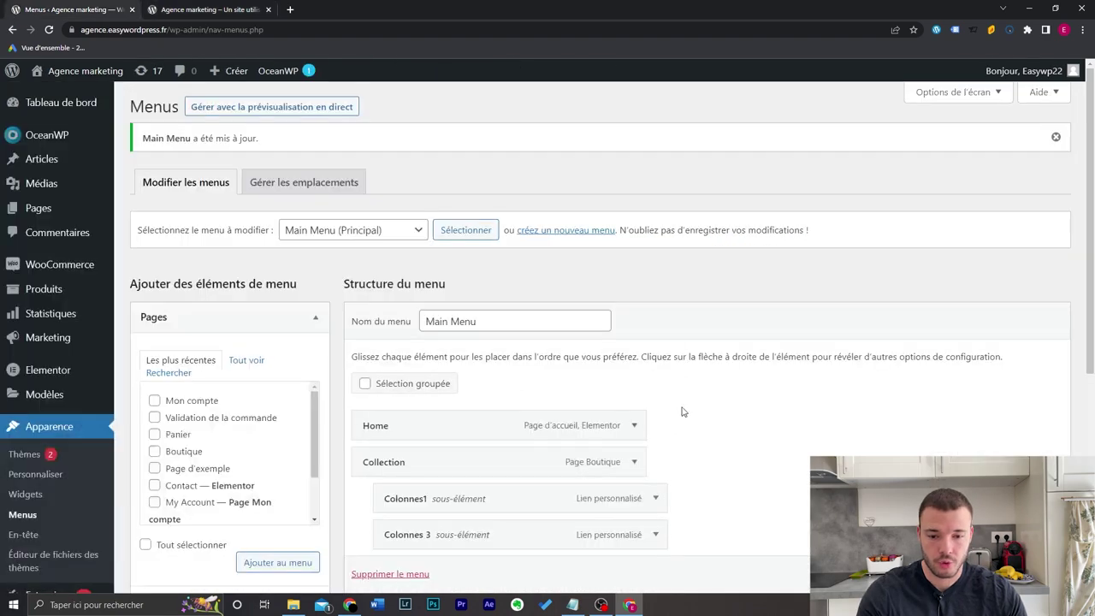
{"action": "scroll", "coordinate": [685, 409], "scroll_direction": "down", "scroll_amount": 4}
{"action": "left_click", "coordinate": [635, 92]}
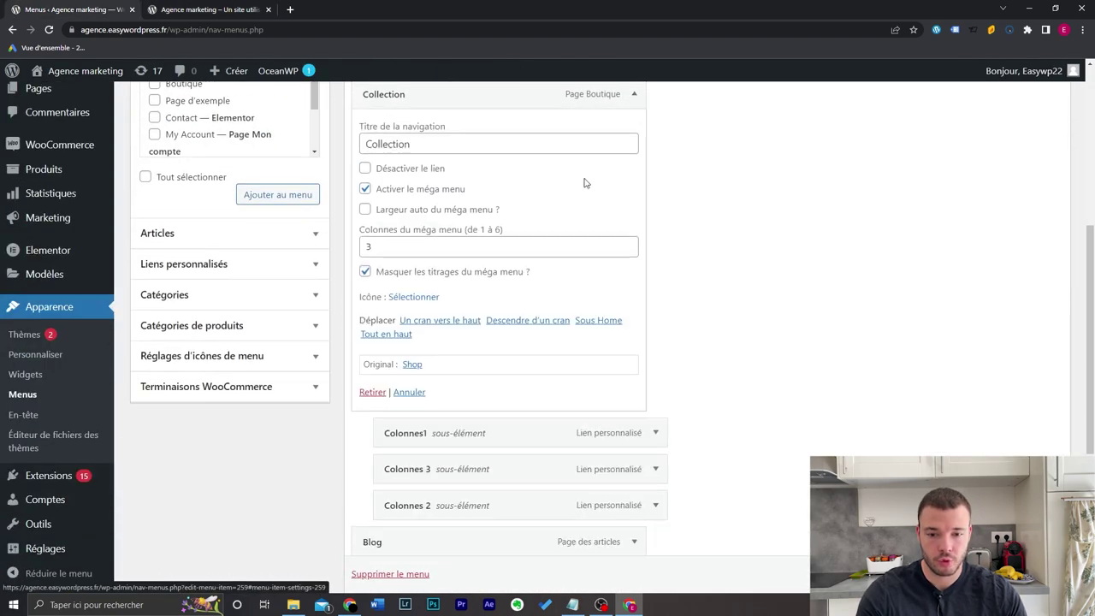
{"action": "left_click", "coordinate": [477, 211]}
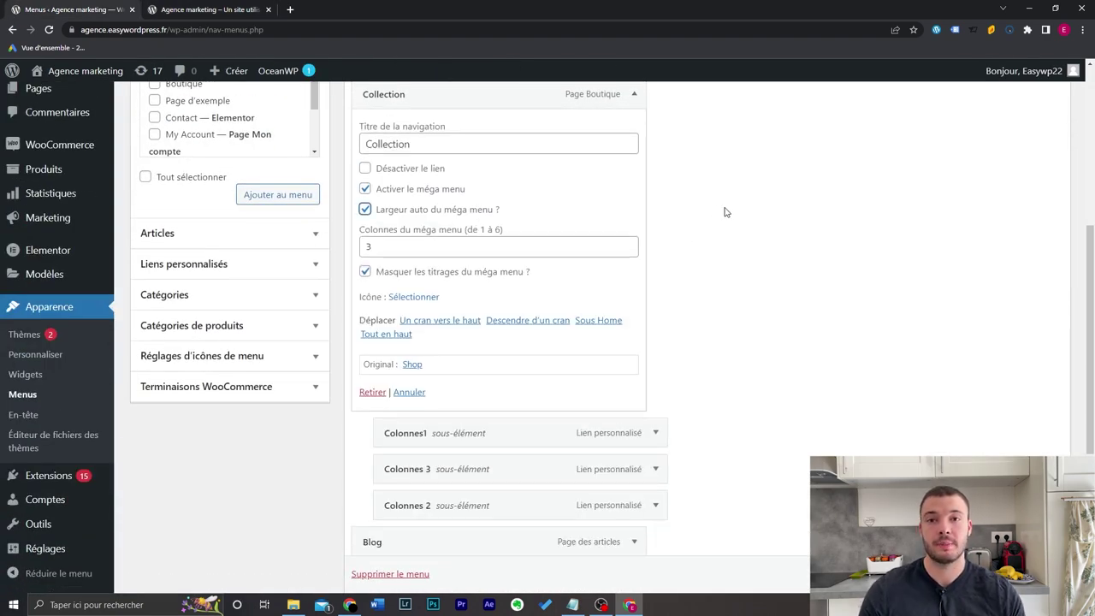
{"action": "left_click", "coordinate": [470, 242]}
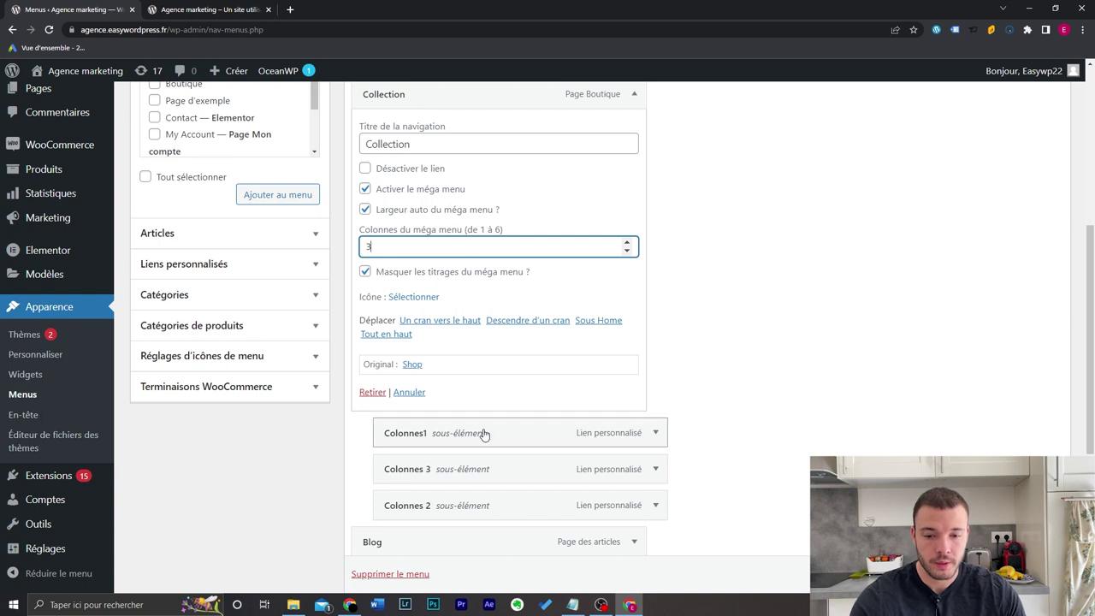
{"action": "left_click", "coordinate": [531, 291]}
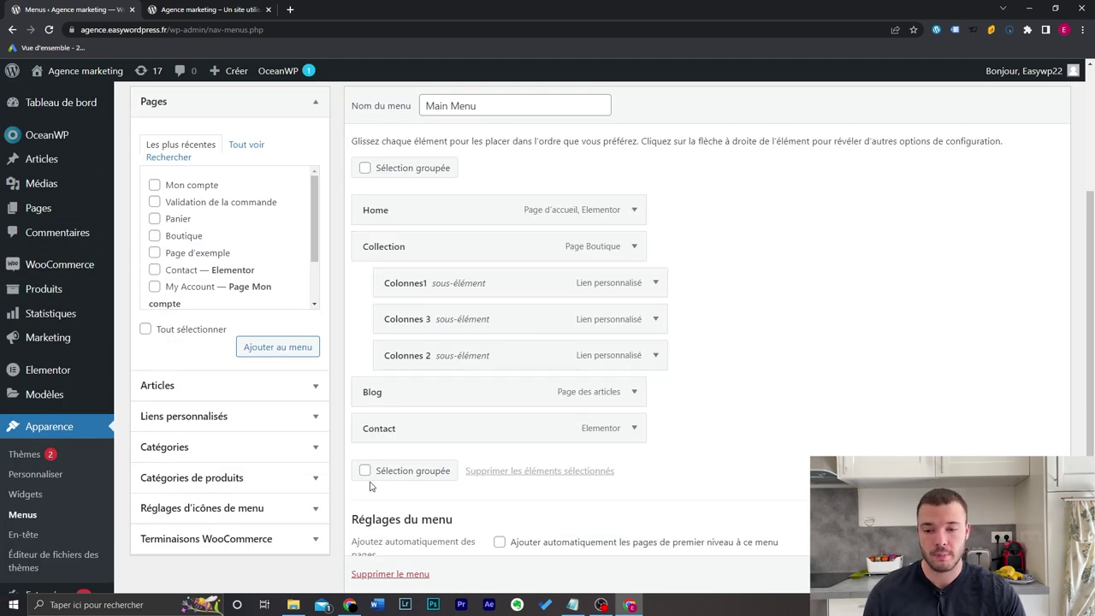
Add a custom link with URL # and text Colonne 4, and place it as the first sub-item of Collection
{"action": "left_click", "coordinate": [262, 419]}
{"action": "left_click", "coordinate": [266, 217]}
{"action": "type", "text": "#"}
{"action": "key", "text": "Tab"}
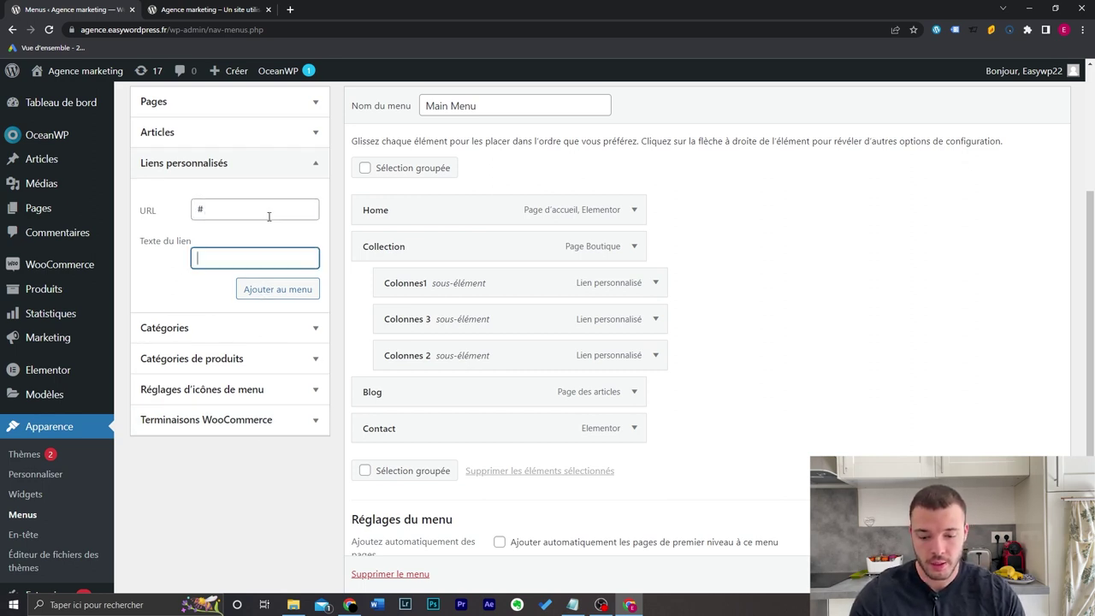
{"action": "type", "text": "Colonn"}
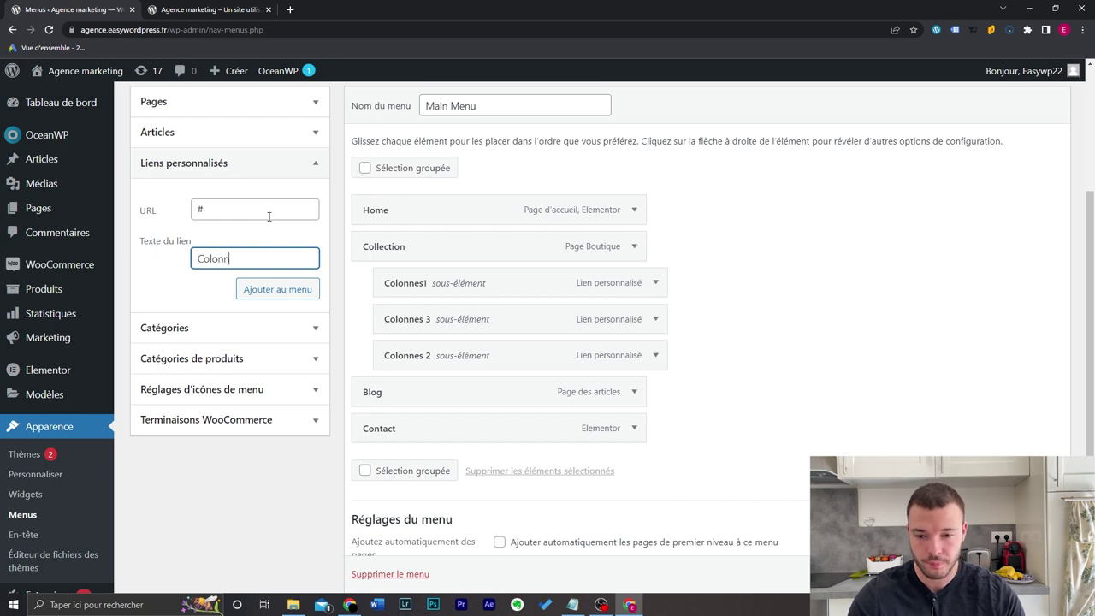
{"action": "type", "text": "e 4"}
{"action": "key", "text": "Return"}
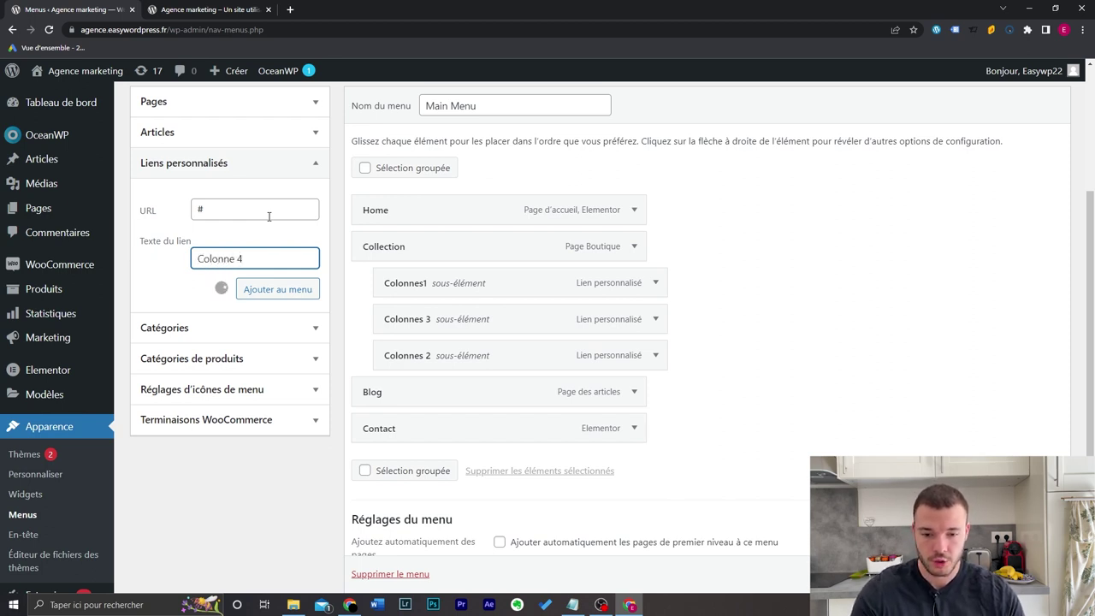
{"action": "left_click_drag", "start_coordinate": [522, 445], "coordinate": [509, 271]}
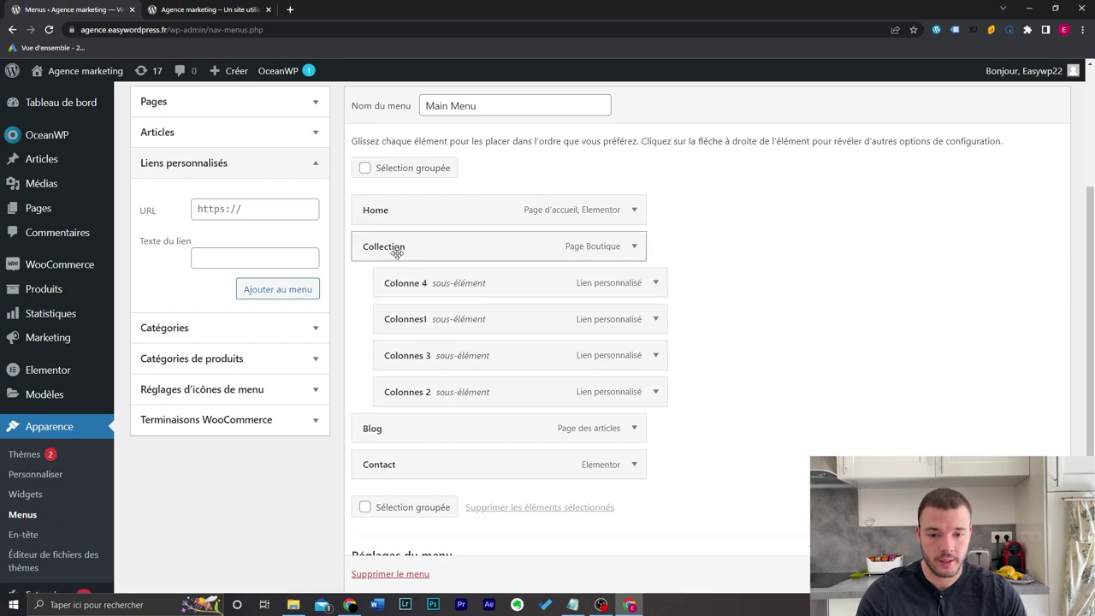
Remove the Colonnes1 sub-item from Collection and save the menu
{"action": "left_click", "coordinate": [656, 320]}
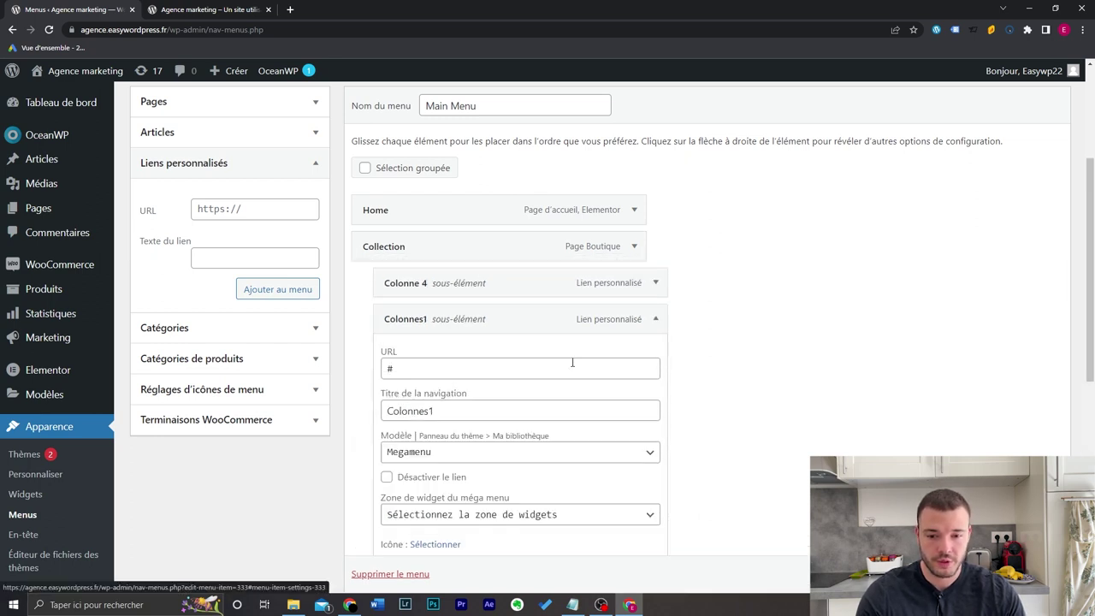
{"action": "scroll", "coordinate": [573, 362], "scroll_direction": "down", "scroll_amount": 2}
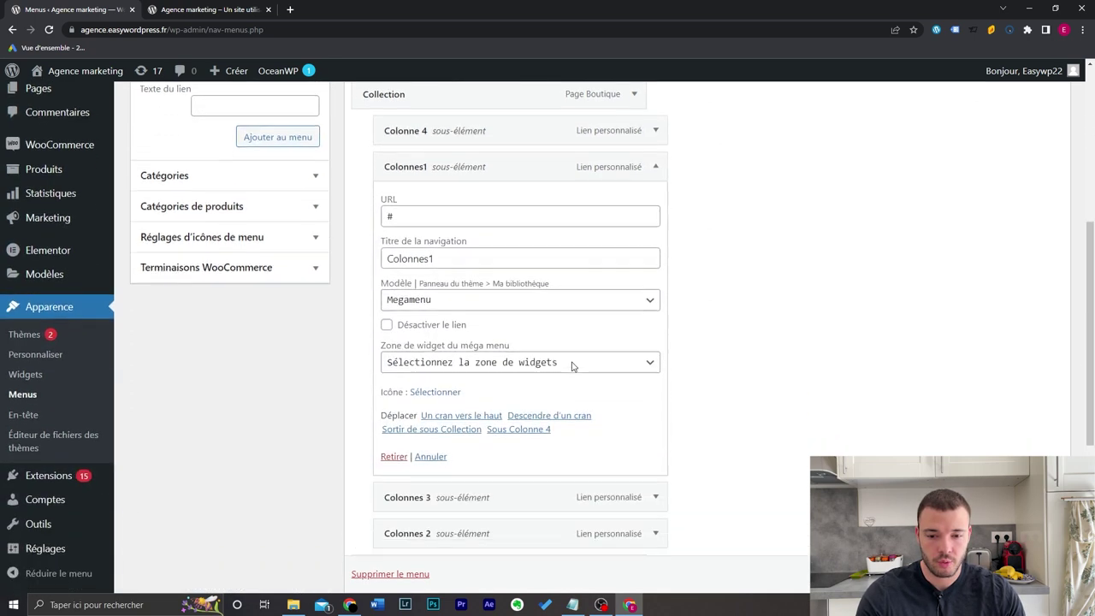
{"action": "left_click", "coordinate": [395, 458]}
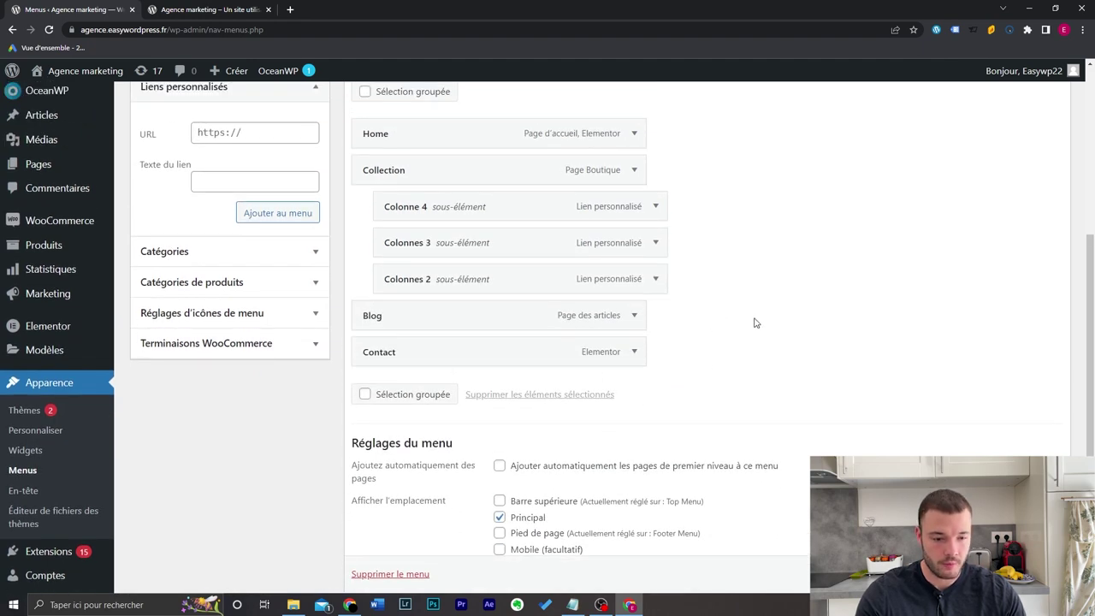
{"action": "scroll", "coordinate": [572, 342], "scroll_direction": "down", "scroll_amount": 1}
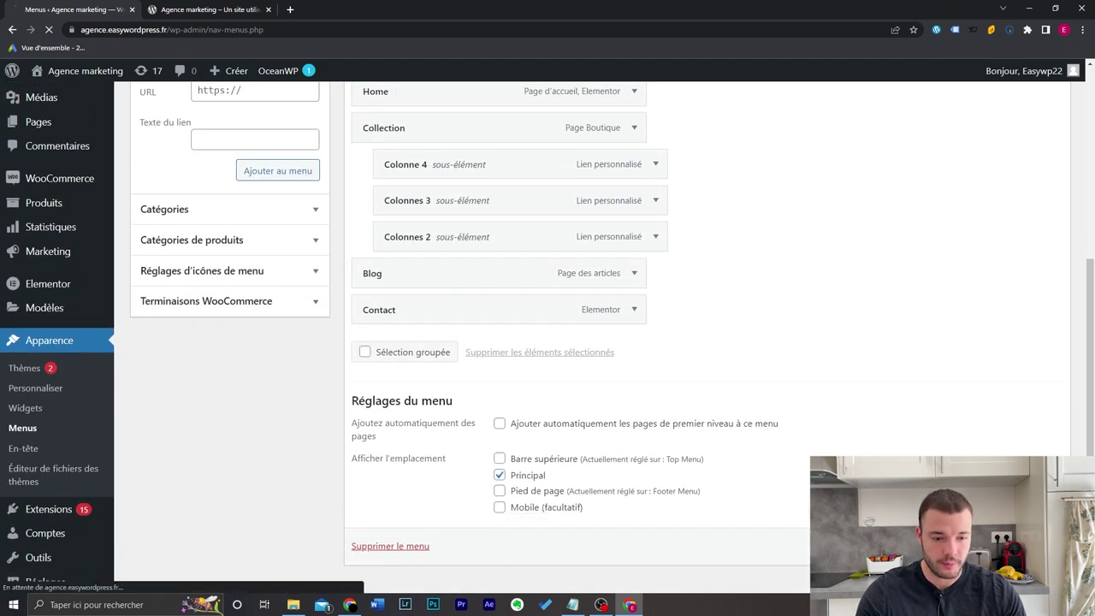
Reload the live site and check the columns of the Collection mega menu
{"action": "left_click", "coordinate": [206, 10]}
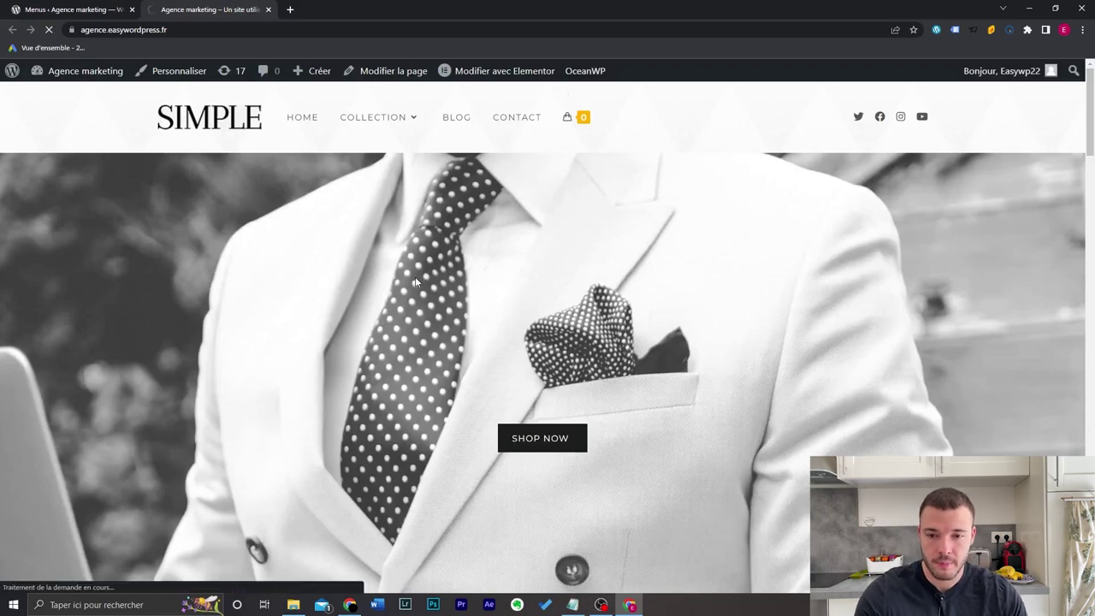
{"action": "key", "text": "F5"}
{"action": "mouse_move", "coordinate": [393, 124]}
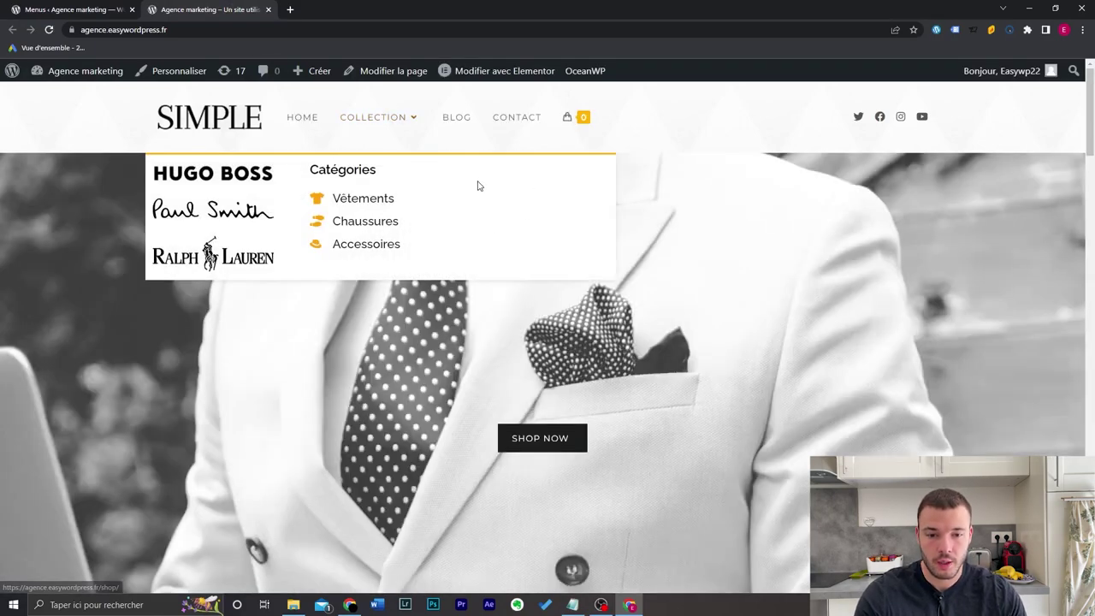
Add the Men's Clothing product category to the menu and nest it under Colonne 4
{"action": "key", "text": "ctrl+Tab"}
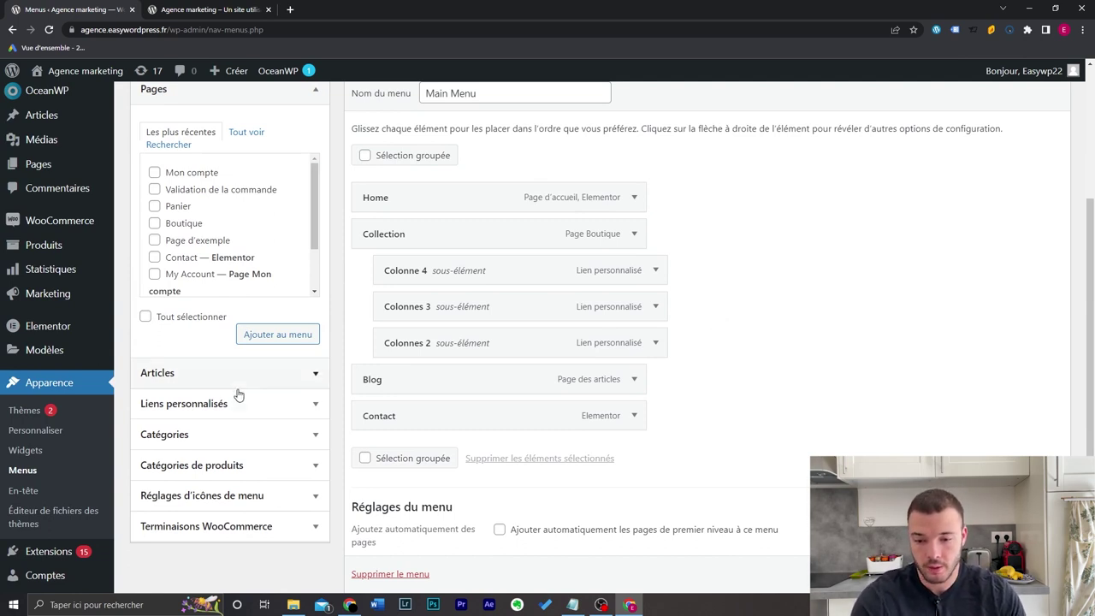
{"action": "left_click", "coordinate": [263, 465]}
{"action": "left_click", "coordinate": [213, 281]}
{"action": "left_click", "coordinate": [263, 336]}
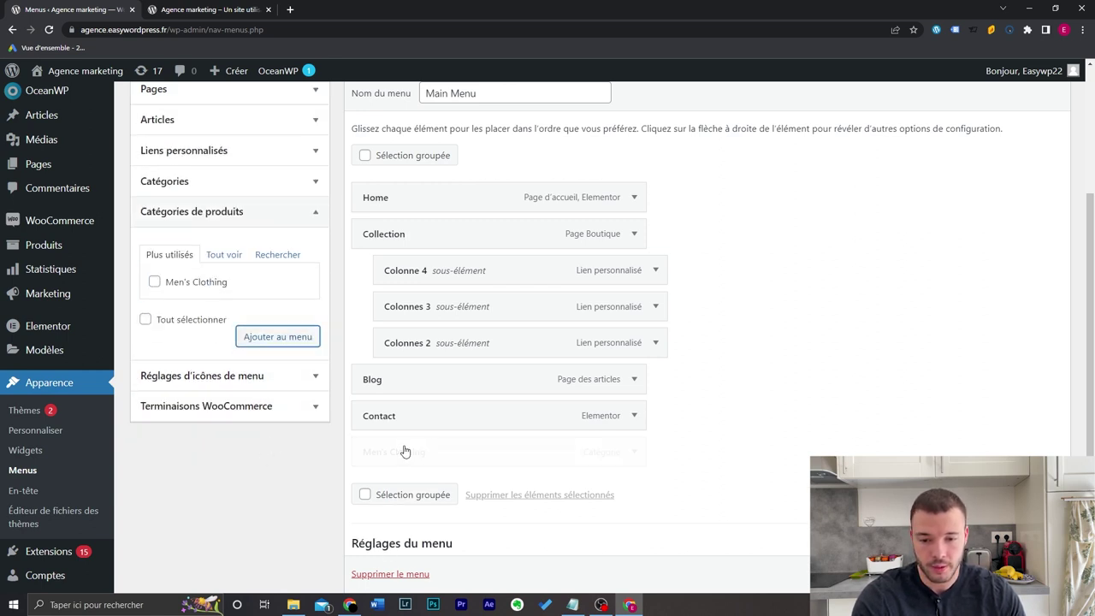
{"action": "left_click_drag", "start_coordinate": [416, 455], "coordinate": [469, 294]}
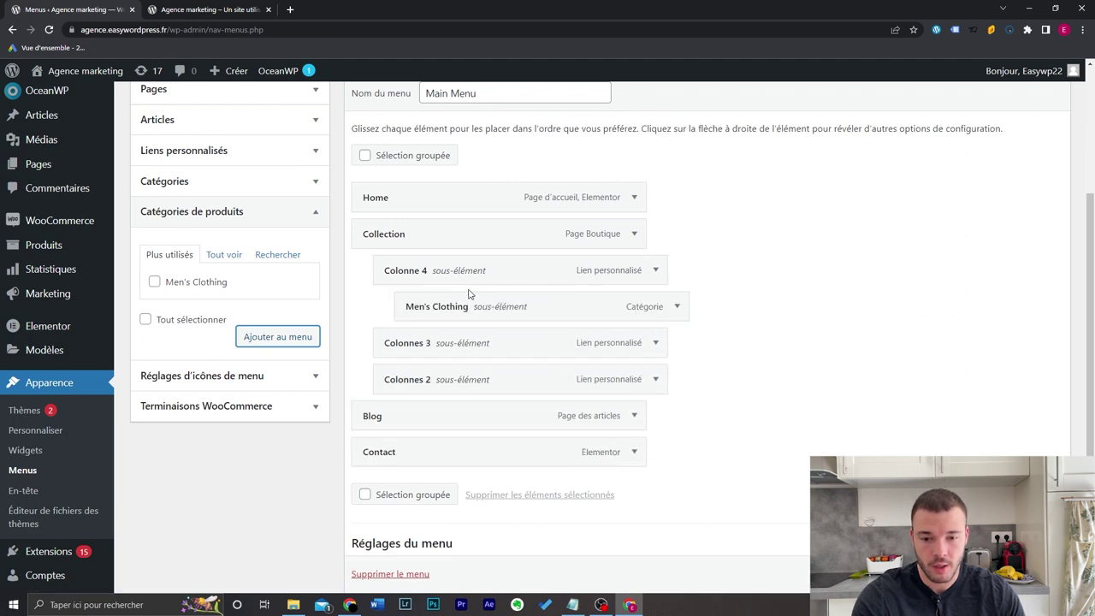
Add a custom link with URL # and text T-shirts under Colonne 4, and check the mega menu on the site
{"action": "left_click", "coordinate": [244, 151]}
{"action": "left_click", "coordinate": [246, 196]}
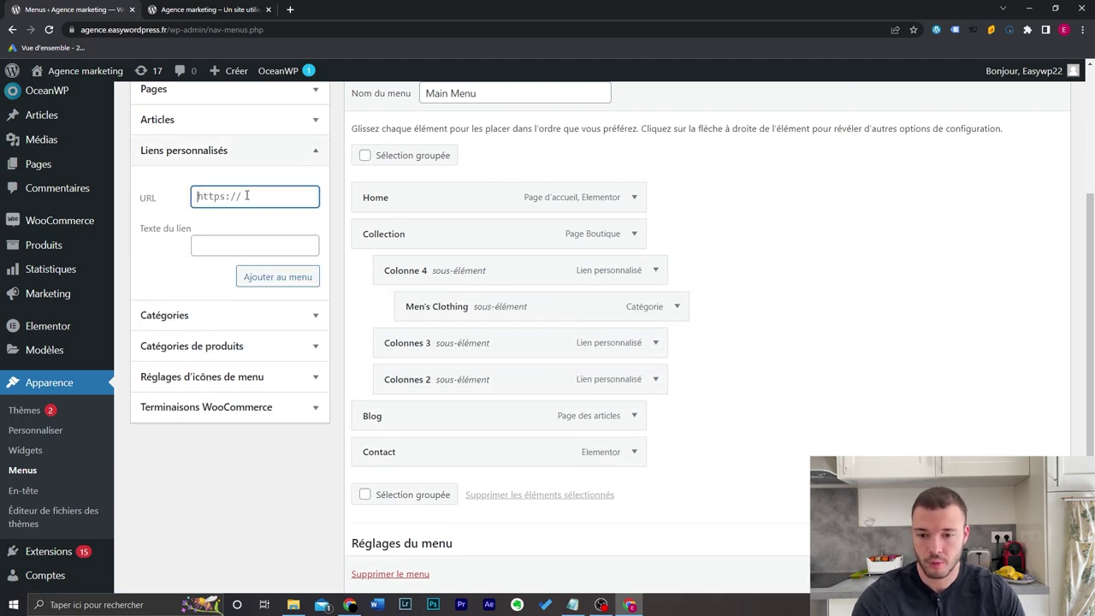
{"action": "type", "text": "#"}
{"action": "key", "text": "Tab"}
{"action": "type", "text": "T"}
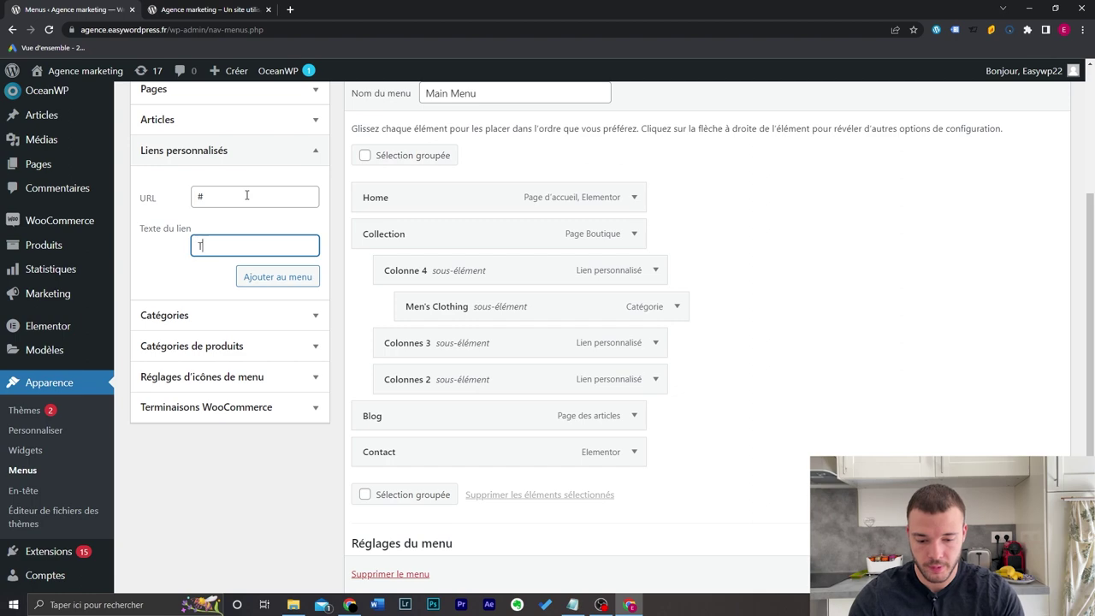
{"action": "type", "text": "-shirts"}
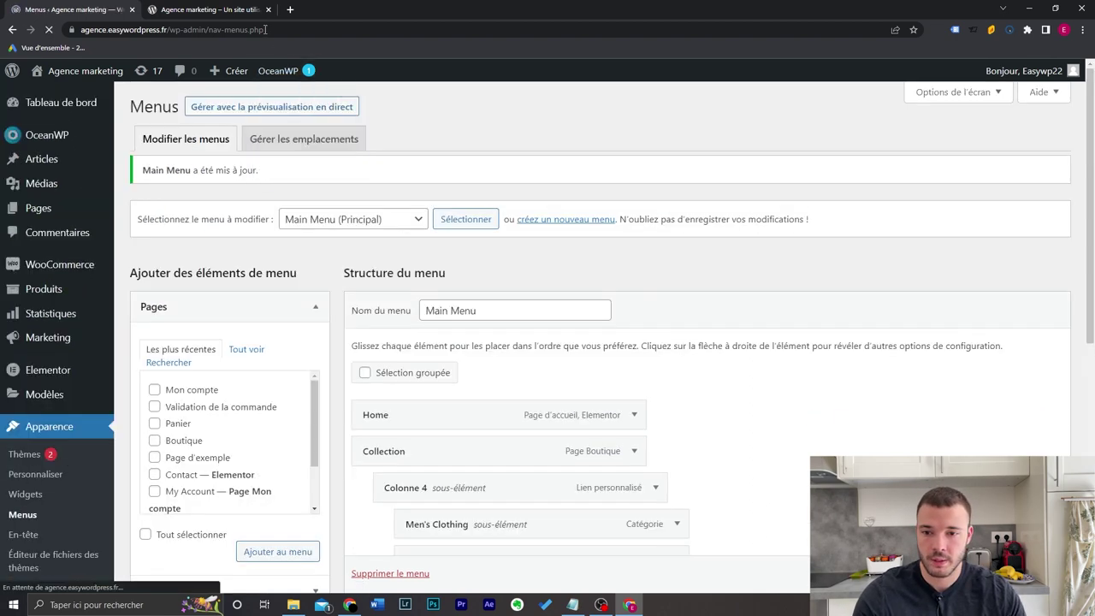
{"action": "left_click", "coordinate": [209, 9]}
{"action": "mouse_move", "coordinate": [225, 174]}
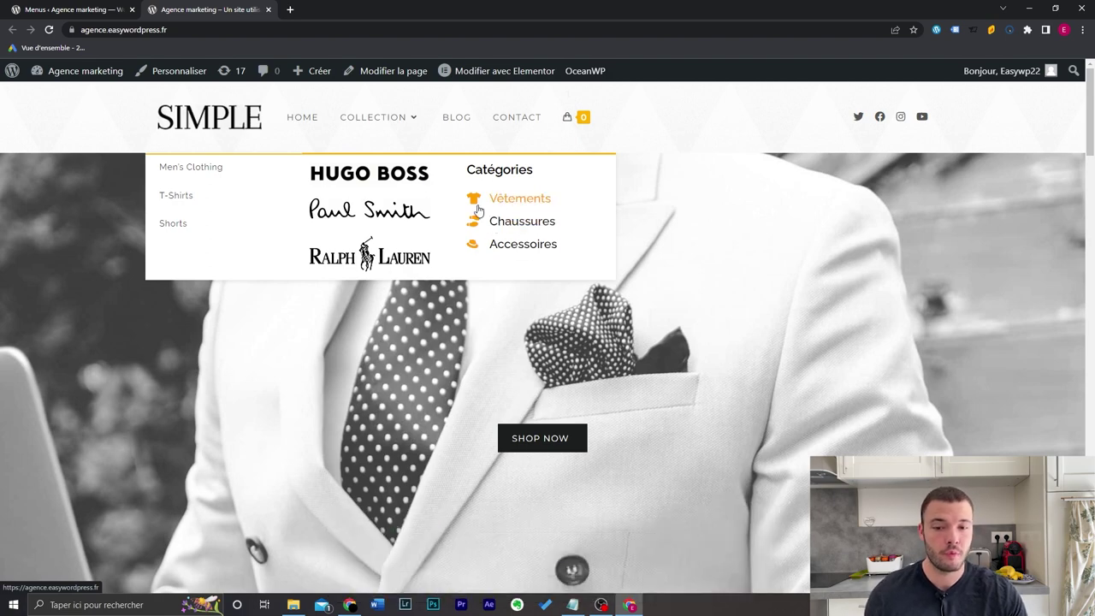
Remove the Men's Clothing, T-shirts and Shorts sub-items from Colonne 4 in the menu editor
{"action": "left_click", "coordinate": [34, 8]}
{"action": "scroll", "coordinate": [751, 350], "scroll_direction": "down", "scroll_amount": 2}
{"action": "scroll", "coordinate": [751, 350], "scroll_direction": "down", "scroll_amount": 1}
{"action": "left_click", "coordinate": [677, 306]}
{"action": "scroll", "coordinate": [611, 354], "scroll_direction": "down", "scroll_amount": 4}
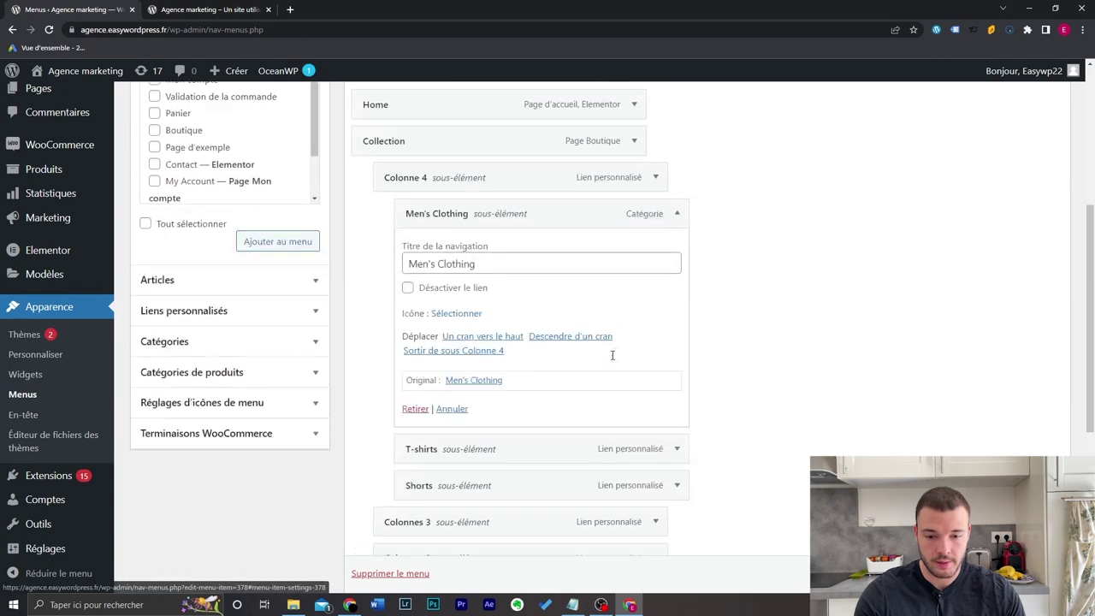
{"action": "left_click", "coordinate": [427, 352]}
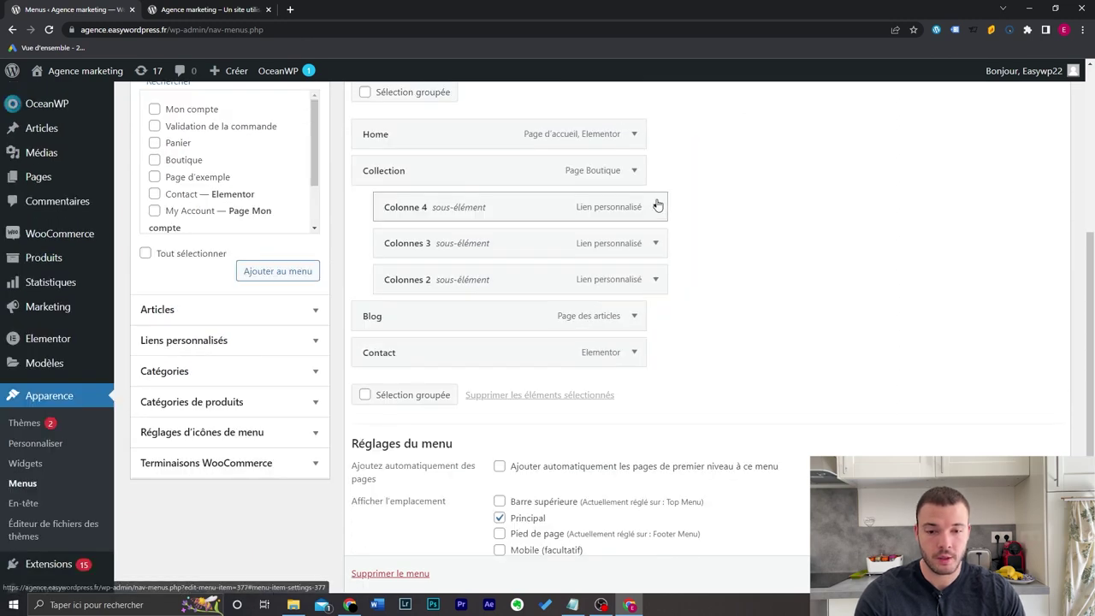
Show the settings of the Colonne 4 menu item and open the OceanWP template library in a separate tab
{"action": "left_click", "coordinate": [657, 207]}
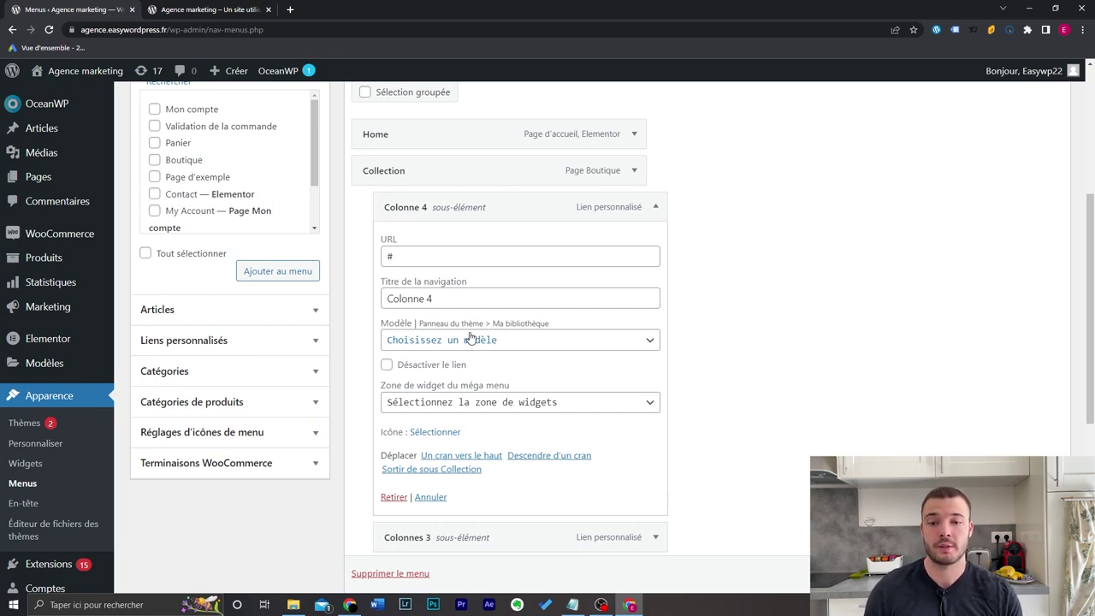
{"action": "scroll", "coordinate": [845, 308], "scroll_direction": "up", "scroll_amount": 1}
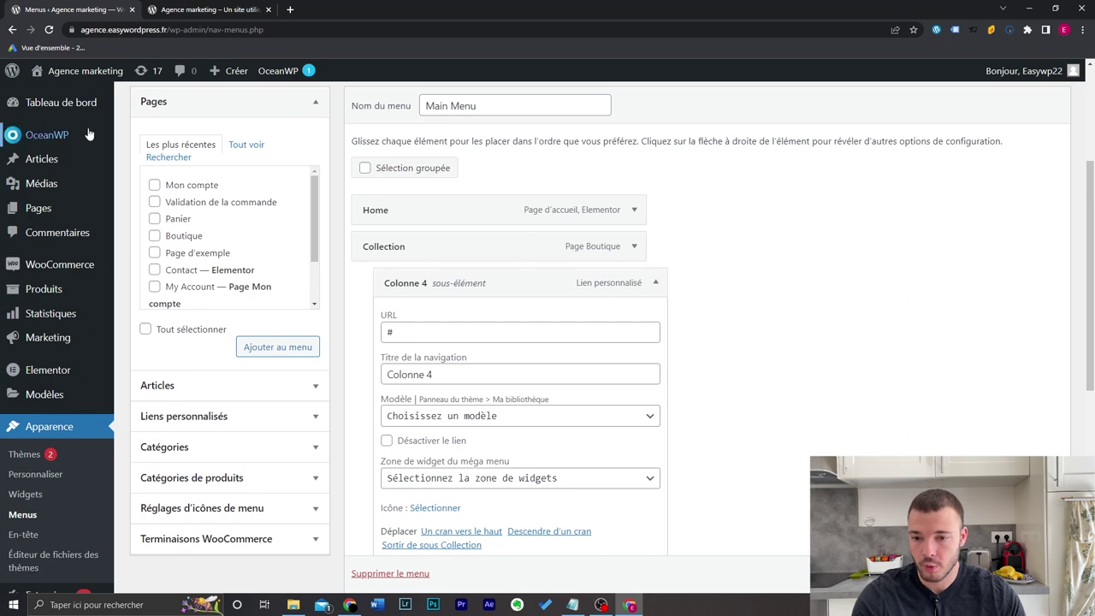
{"action": "mouse_move", "coordinate": [89, 132]}
{"action": "left_click", "coordinate": [146, 160], "text": "ctrl"}
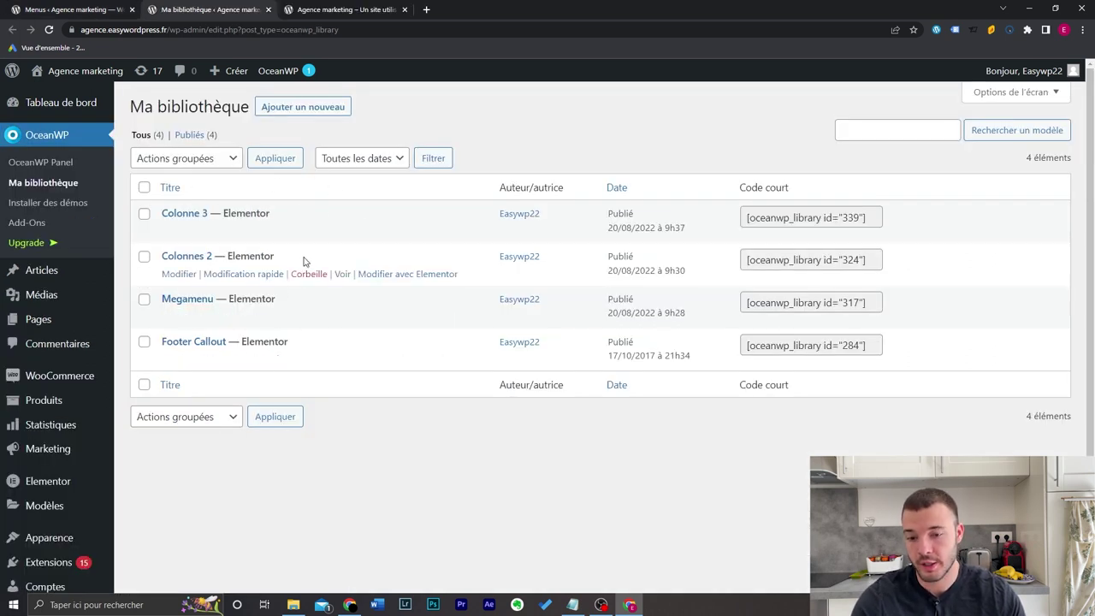
Create a new library template titled Colonne 4 and publish it
{"action": "left_click", "coordinate": [325, 113]}
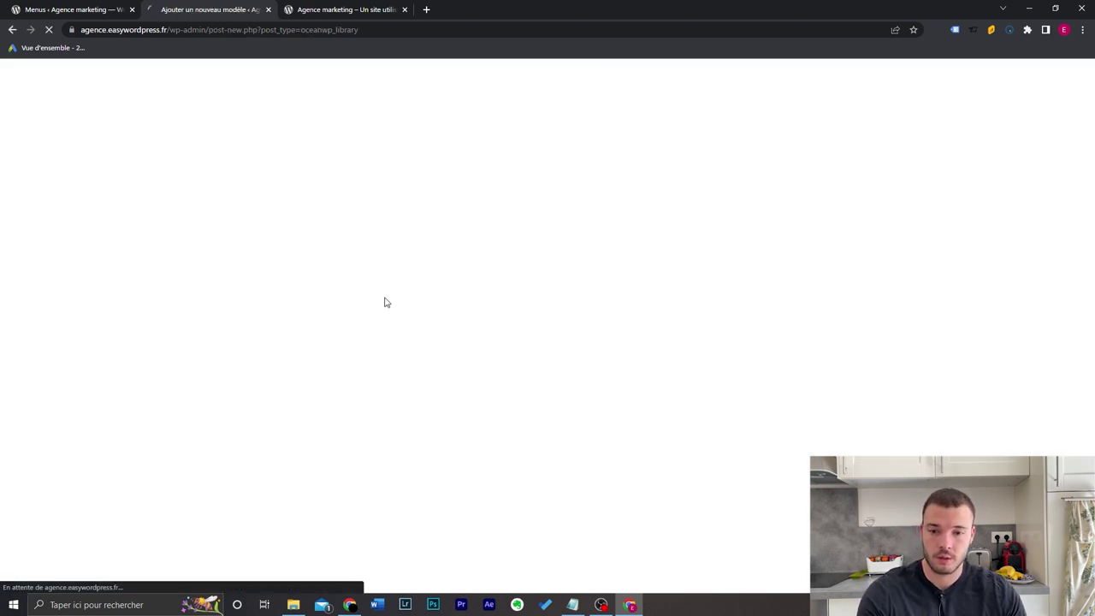
{"action": "left_click", "coordinate": [391, 183]}
{"action": "type", "text": "C"}
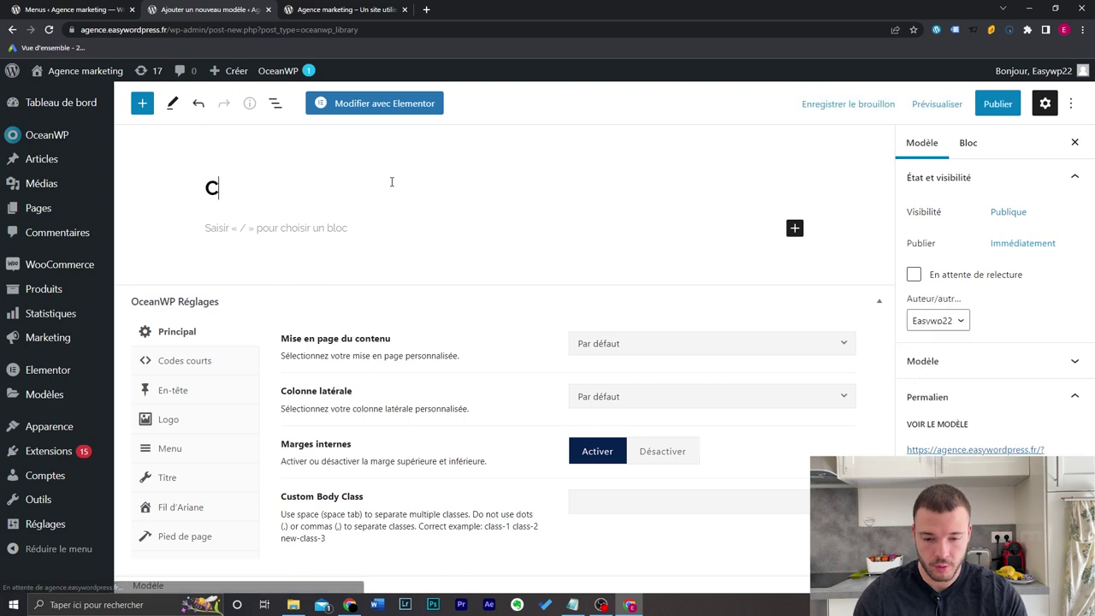
{"action": "type", "text": "olonne 4"}
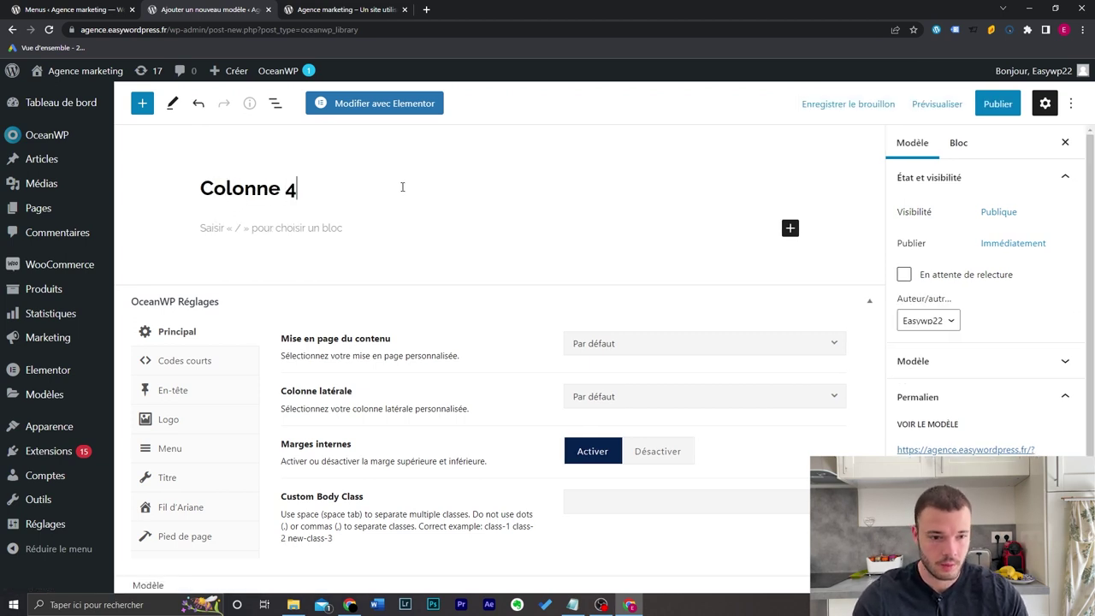
{"action": "left_click", "coordinate": [997, 104]}
{"action": "left_click", "coordinate": [952, 104]}
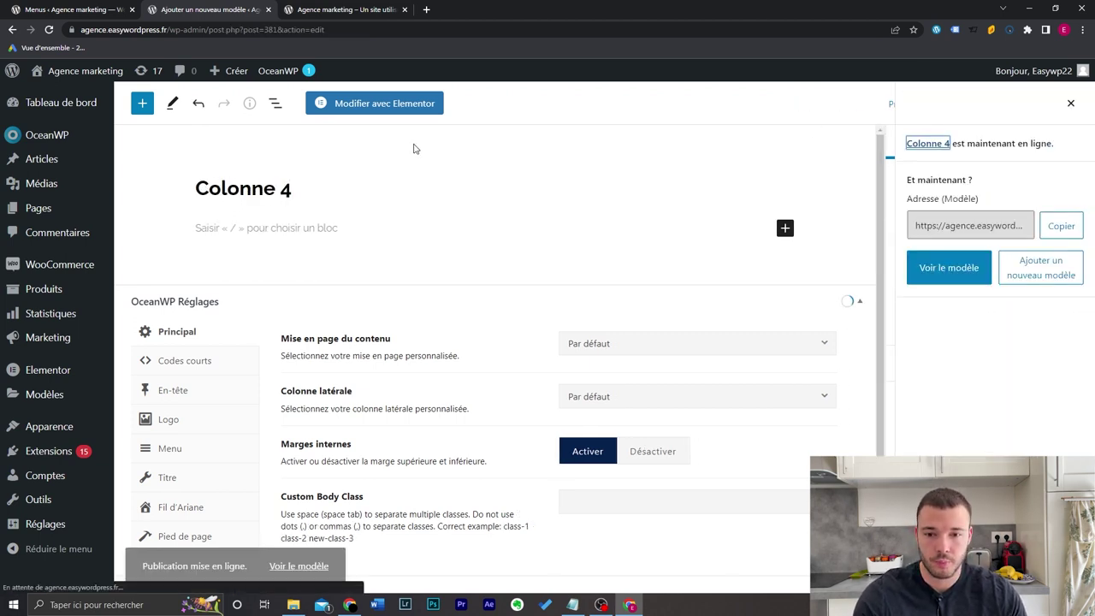
{"action": "left_click", "coordinate": [411, 110]}
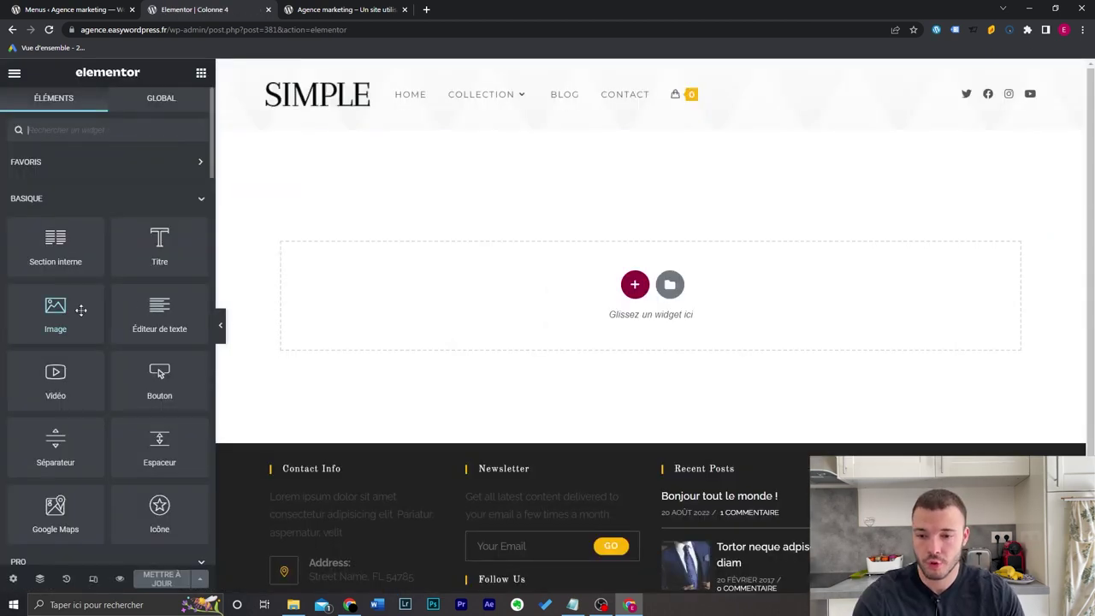
{"action": "left_click_drag", "start_coordinate": [55, 315], "coordinate": [470, 288]}
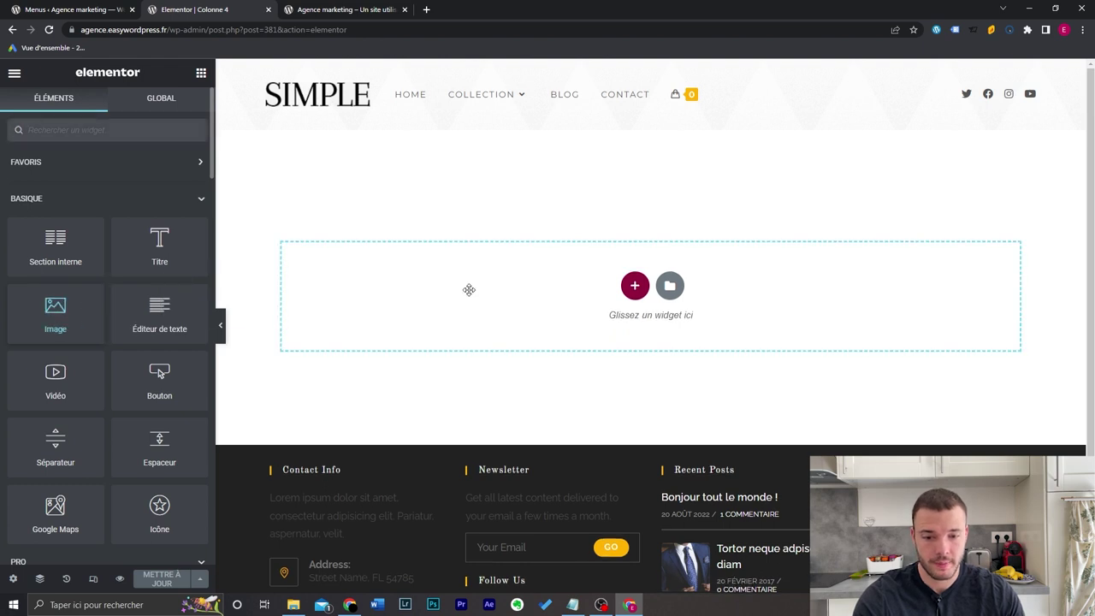
{"action": "left_click", "coordinate": [109, 237]}
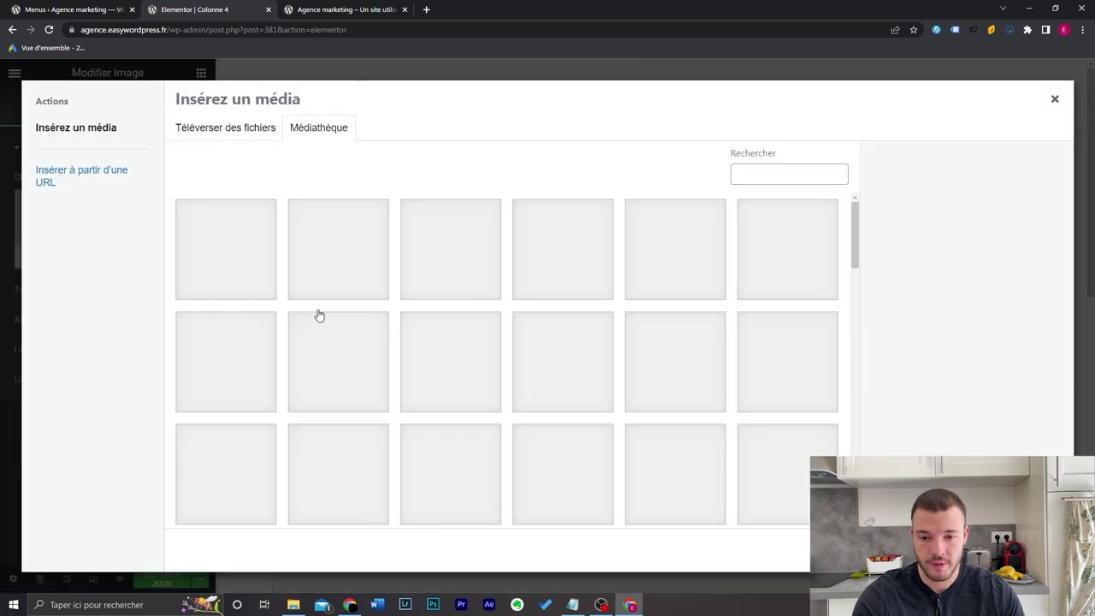
{"action": "left_click", "coordinate": [243, 373]}
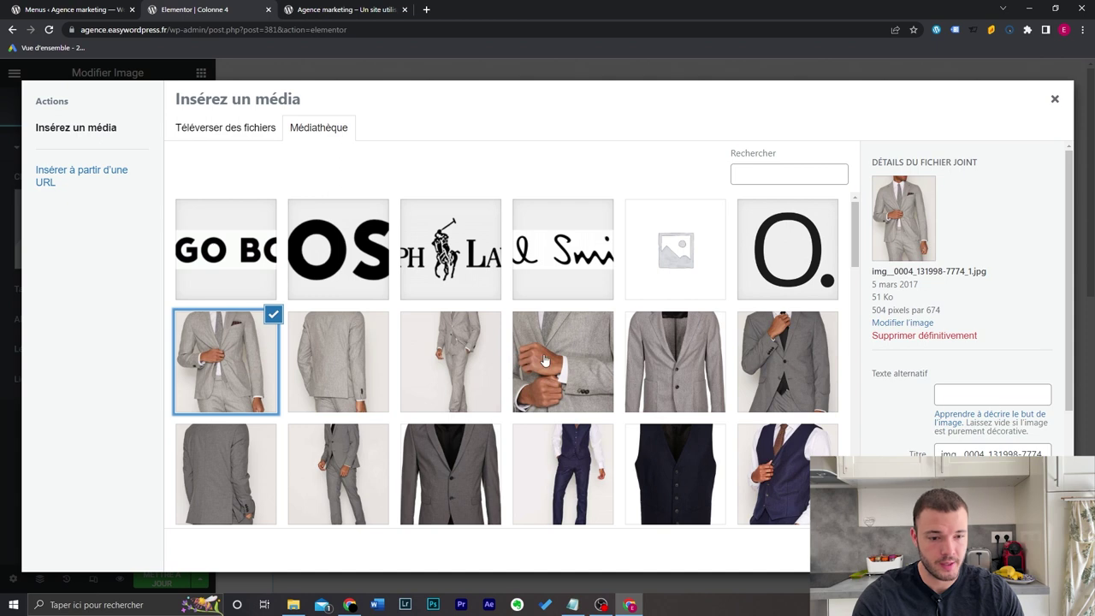
{"action": "left_click", "coordinate": [1022, 552]}
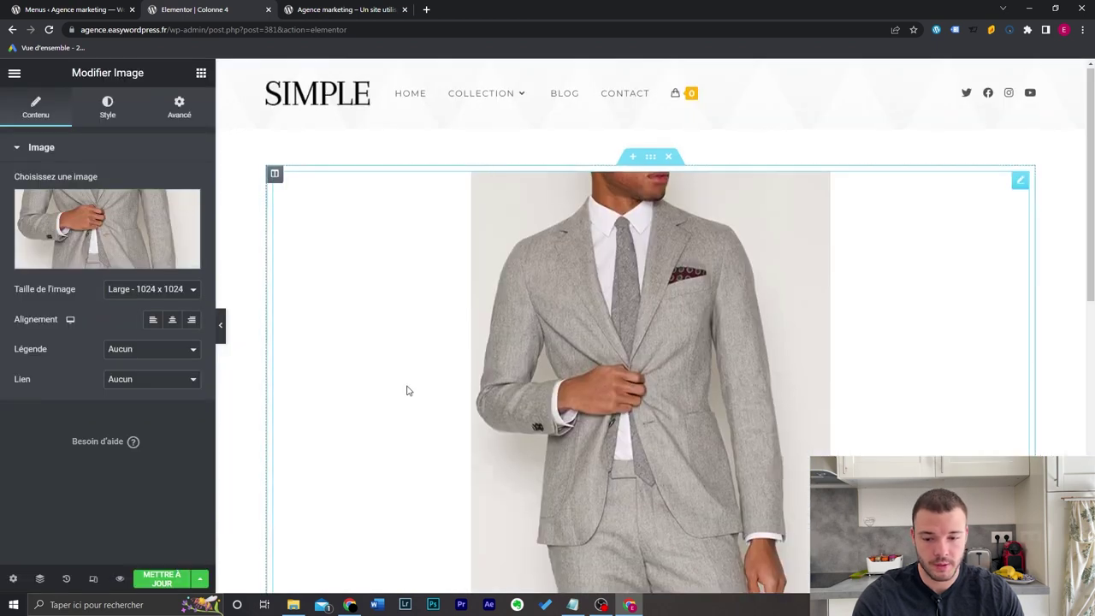
{"action": "scroll", "coordinate": [408, 389], "scroll_direction": "down", "scroll_amount": 3}
{"action": "left_click", "coordinate": [162, 579]}
Reload the menu editor, assign the Colonne 4 template to the Colonne 4 item, save, and check the Collection mega menu on the site
{"action": "left_click", "coordinate": [73, 9]}
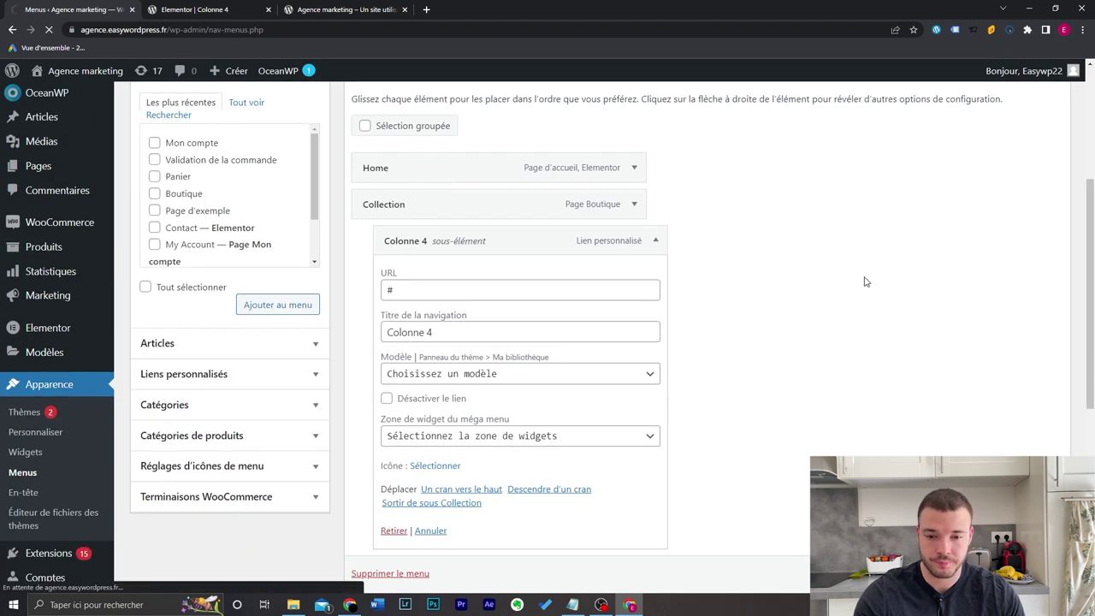
{"action": "key", "text": "F5"}
{"action": "scroll", "coordinate": [835, 296], "scroll_direction": "down", "scroll_amount": 1}
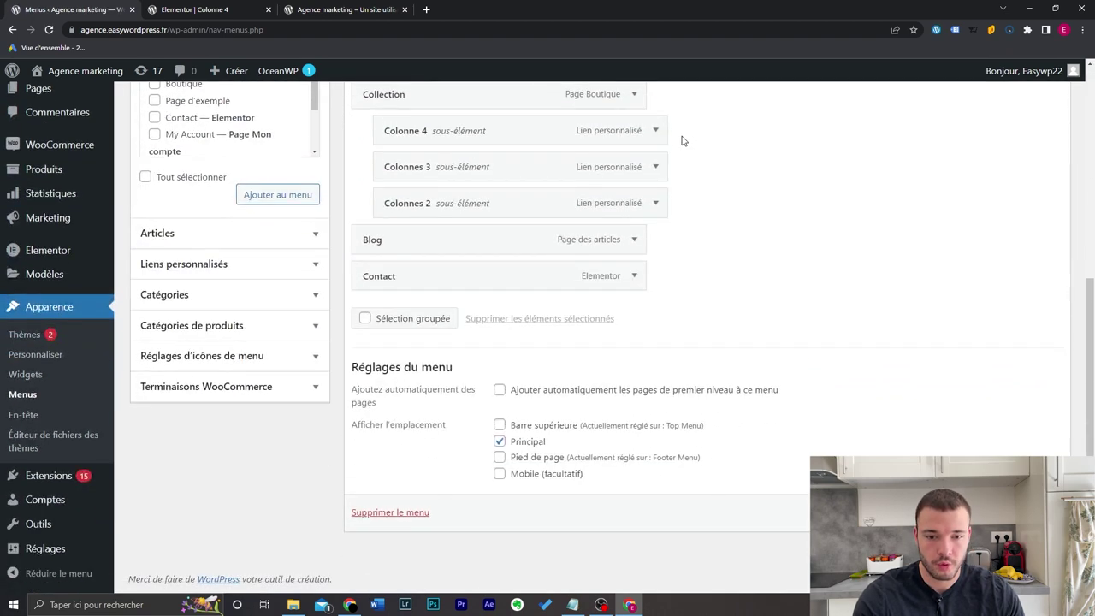
{"action": "left_click", "coordinate": [655, 130]}
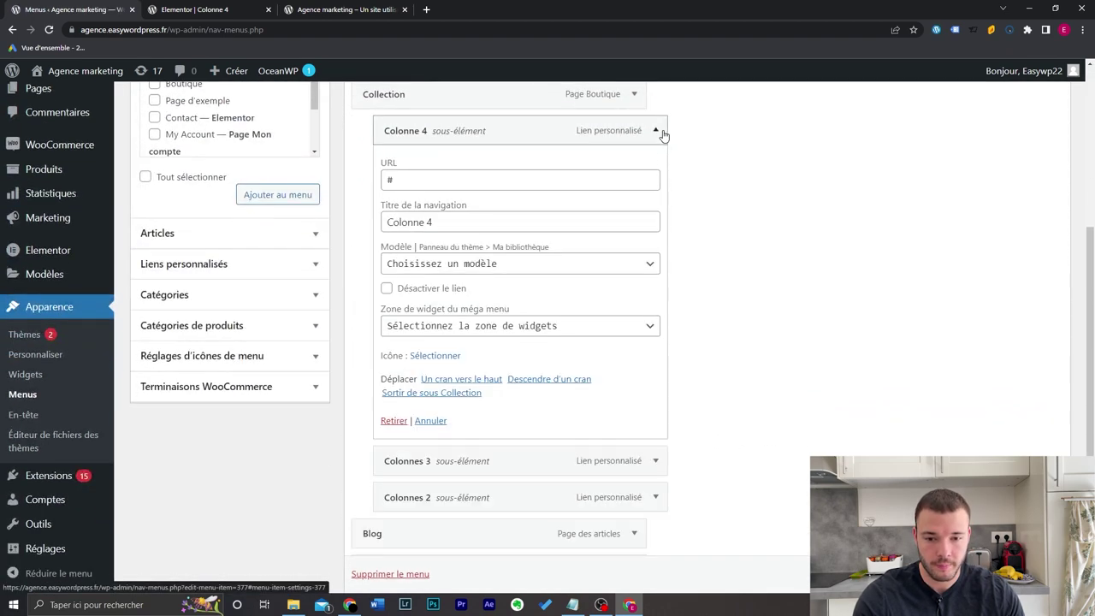
{"action": "left_click", "coordinate": [512, 266]}
{"action": "left_click", "coordinate": [474, 295]}
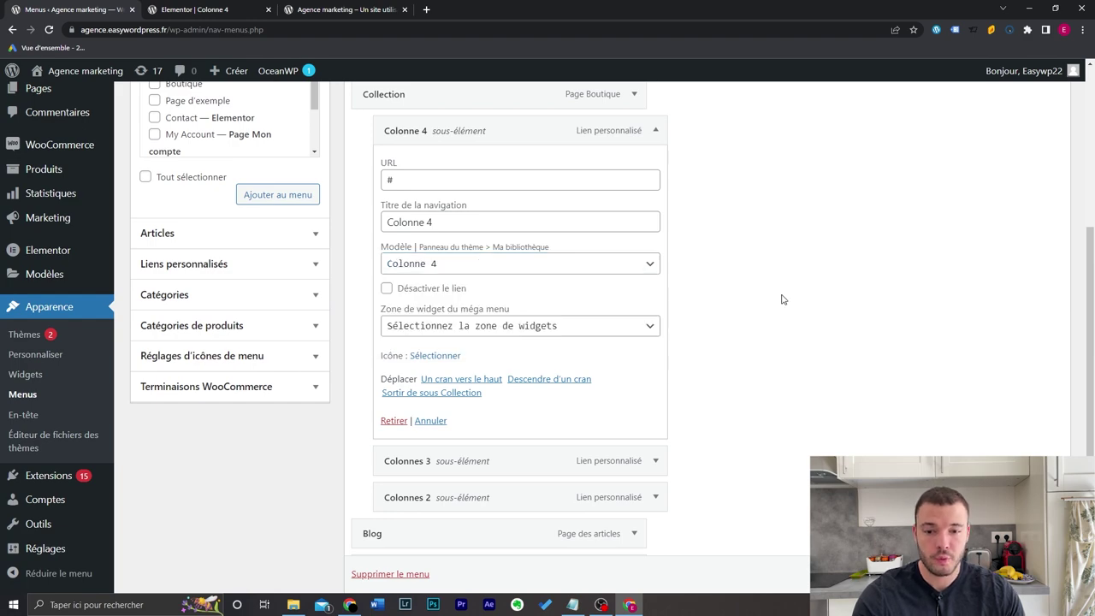
{"action": "scroll", "coordinate": [548, 325], "scroll_direction": "down", "scroll_amount": 1}
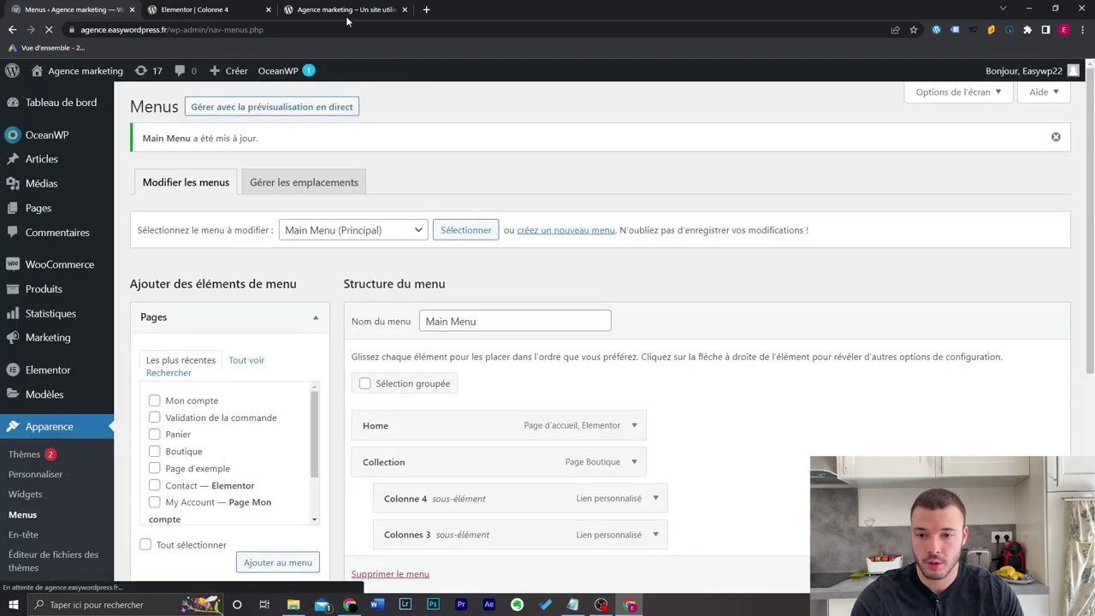
{"action": "left_click", "coordinate": [348, 6]}
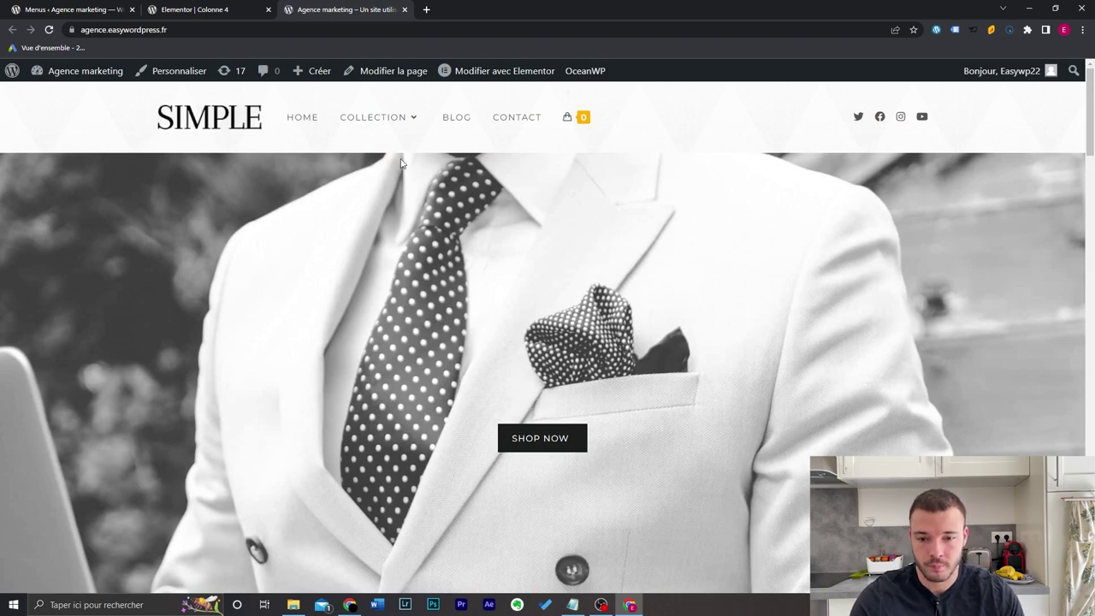
{"action": "mouse_move", "coordinate": [397, 129]}
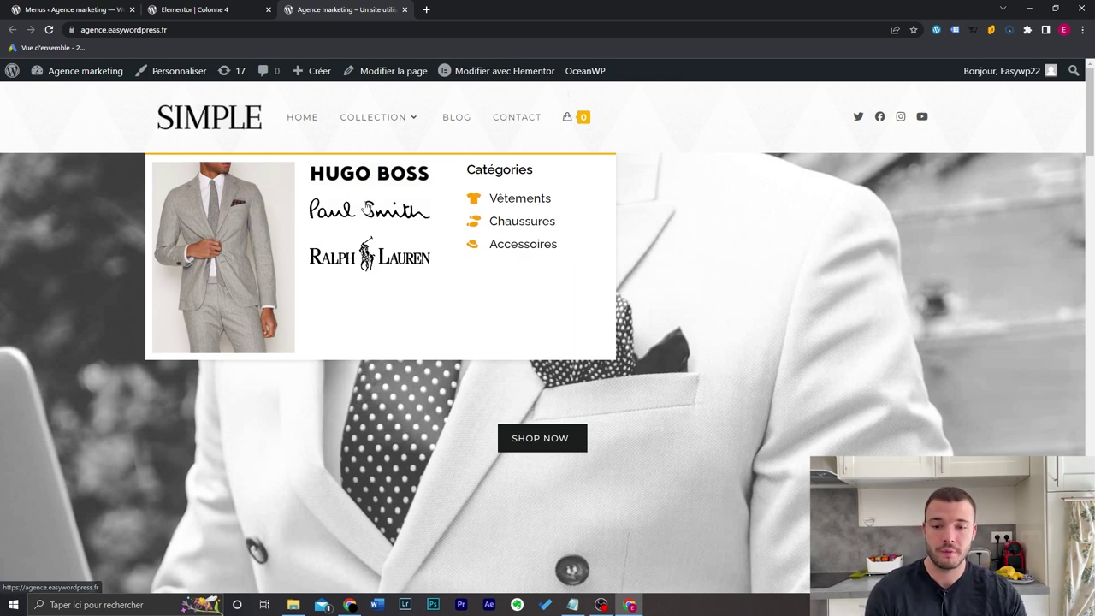
Review the settings of the Colonnes 3 and Colonnes 2 sub-items in the menu editor
{"action": "left_click", "coordinate": [101, 8]}
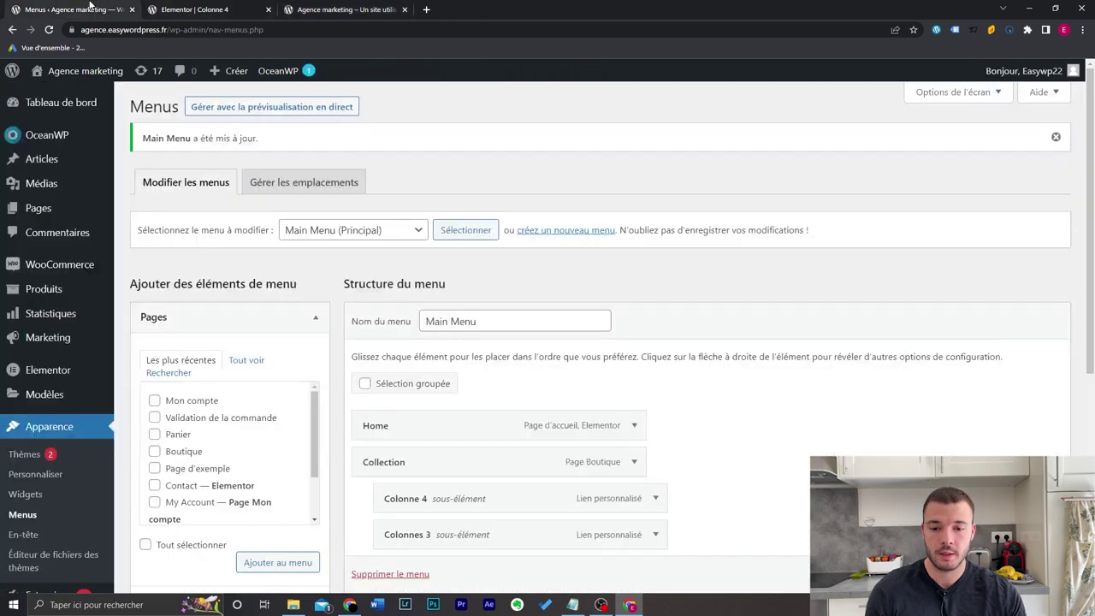
{"action": "scroll", "coordinate": [760, 306], "scroll_direction": "down", "scroll_amount": 2}
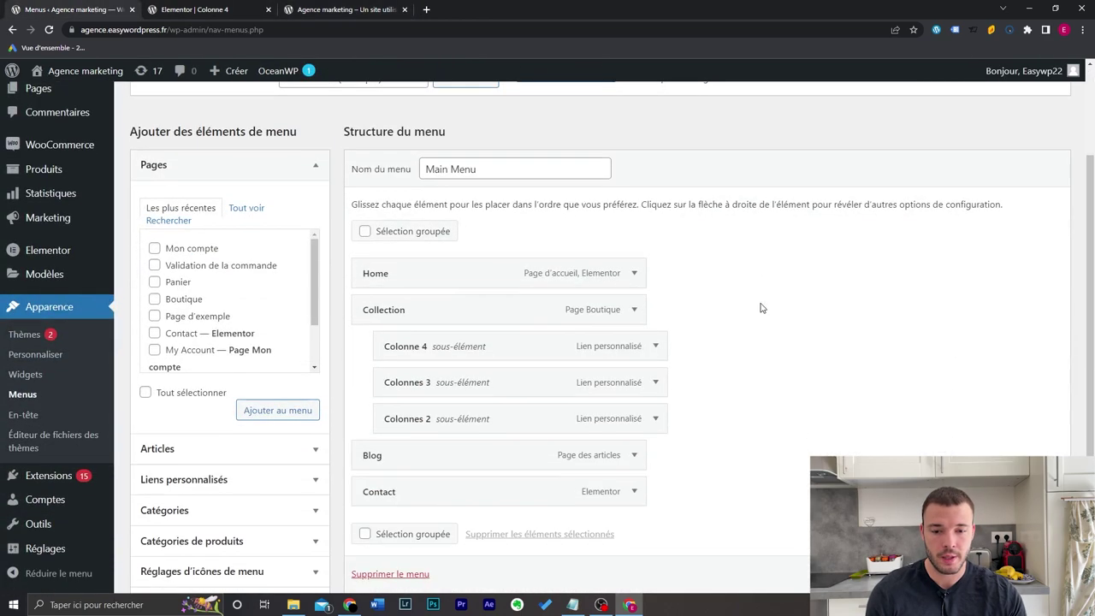
{"action": "left_click", "coordinate": [656, 383]}
{"action": "scroll", "coordinate": [653, 360], "scroll_direction": "down", "scroll_amount": 1}
{"action": "left_click", "coordinate": [656, 306]}
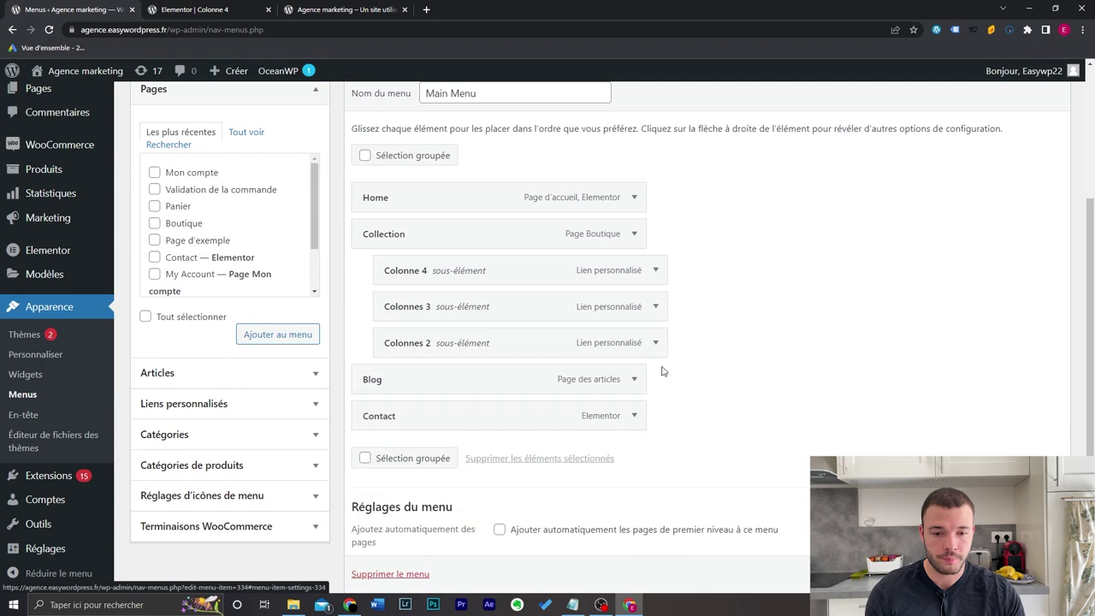
{"action": "left_click", "coordinate": [656, 342]}
{"action": "scroll", "coordinate": [655, 342], "scroll_direction": "down", "scroll_amount": 1}
View the live site in a narrow browser window and expand the Collection item of its mobile menu
{"action": "key", "text": "ctrl+shift+Tab"}
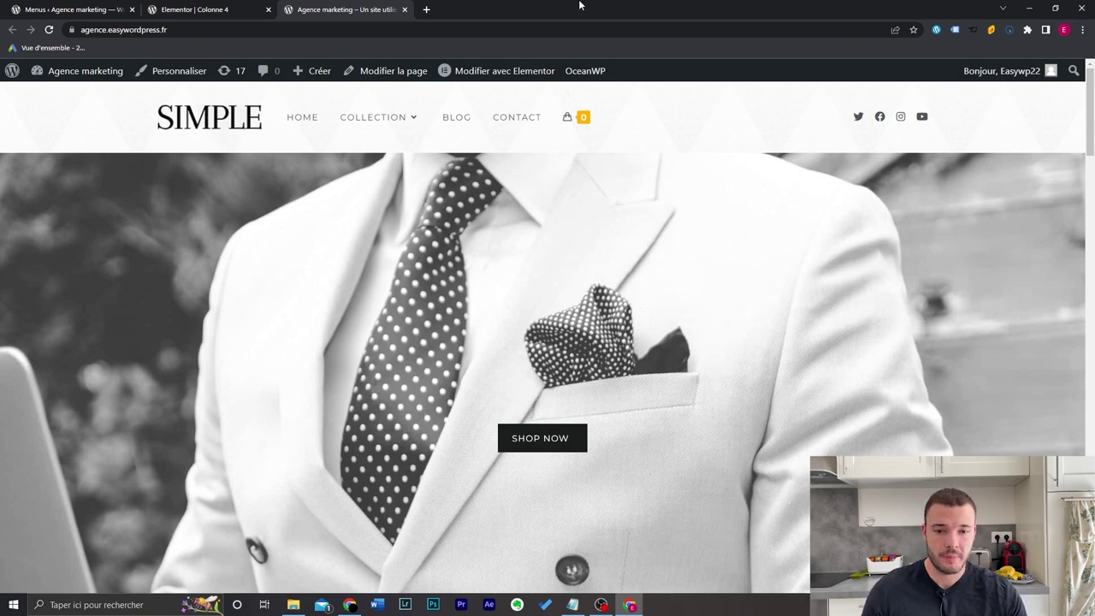
{"action": "key", "text": "super+Down"}
{"action": "left_click", "coordinate": [705, 137]}
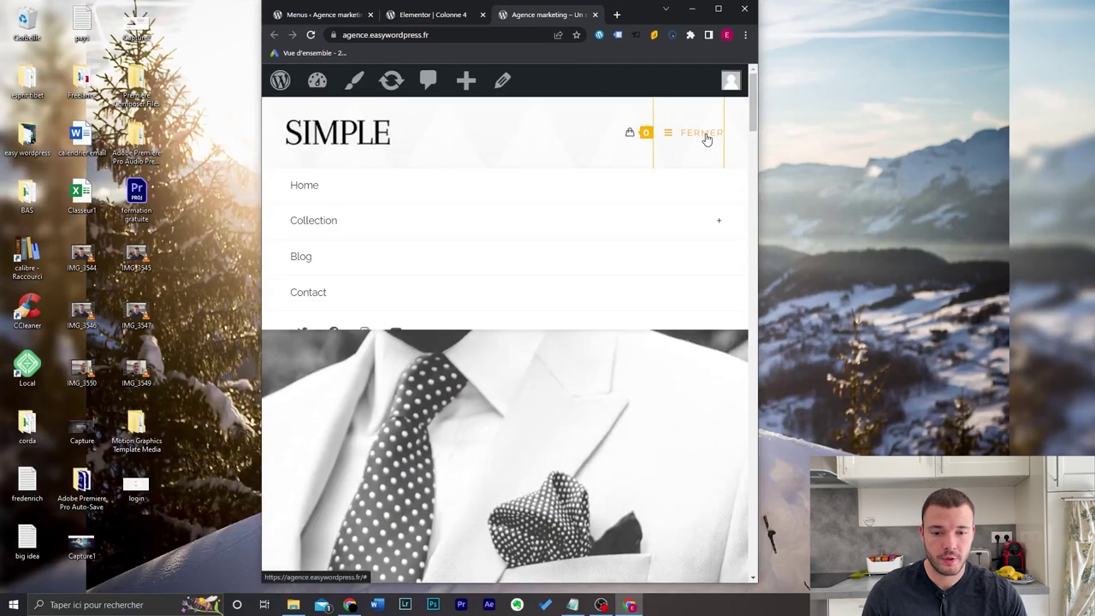
{"action": "left_click", "coordinate": [643, 226]}
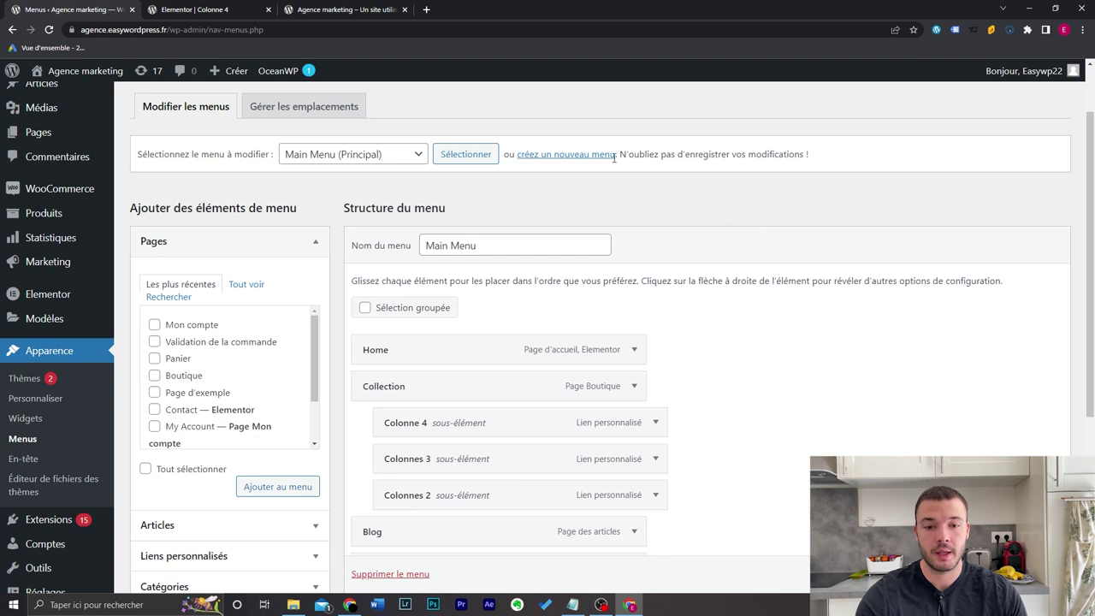
Create a new menu named Menu mobile and assign it to the Mobile (facultatif) location
{"action": "left_click", "coordinate": [613, 157]}
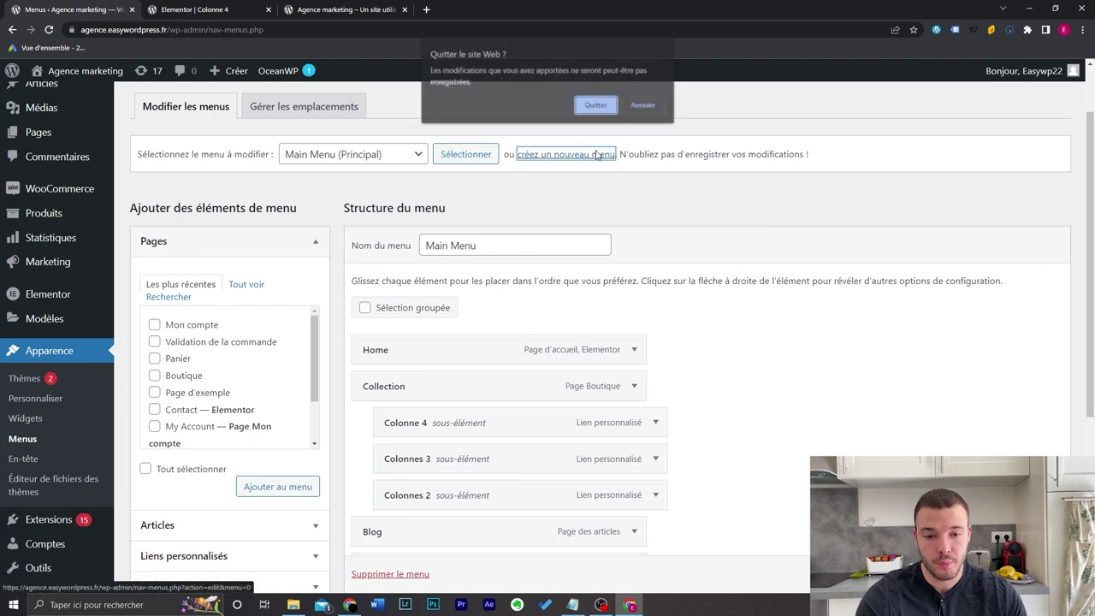
{"action": "left_click", "coordinate": [598, 105]}
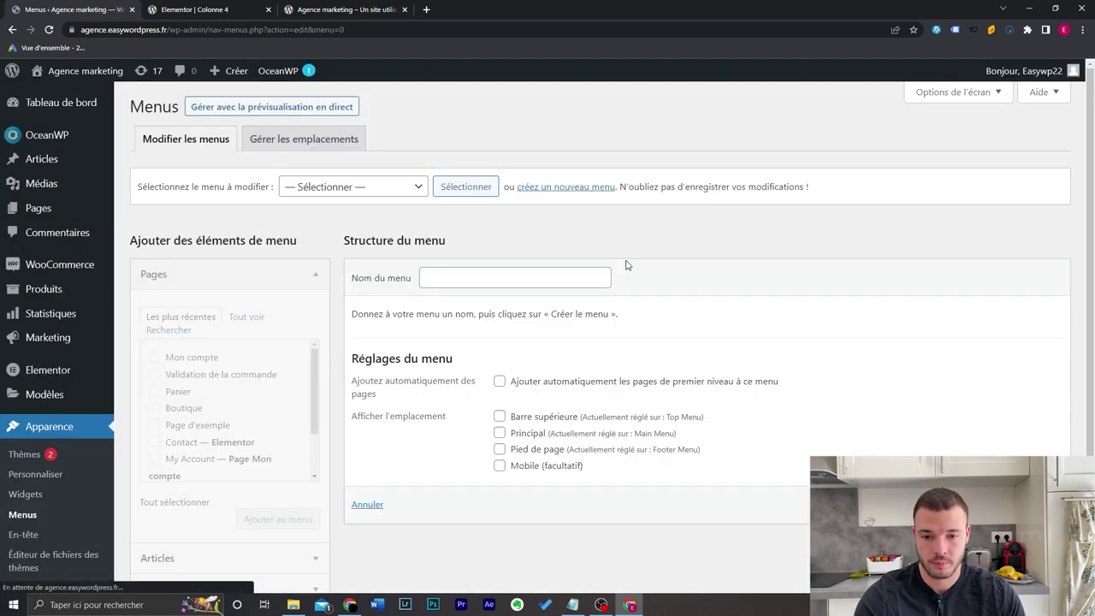
{"action": "left_click", "coordinate": [497, 284]}
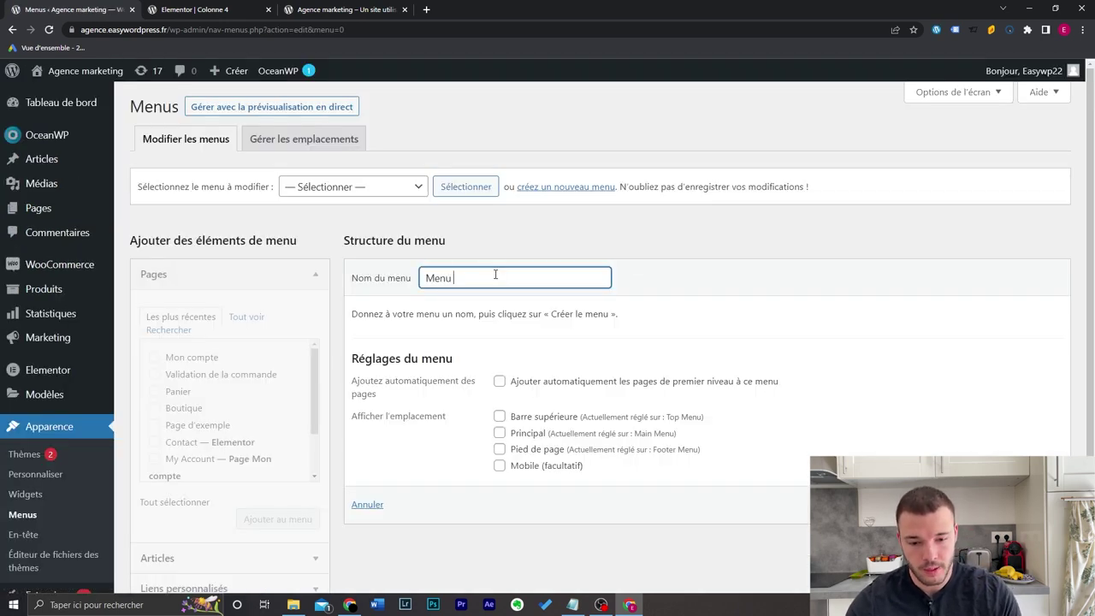
{"action": "type", "text": "Menu mobile"}
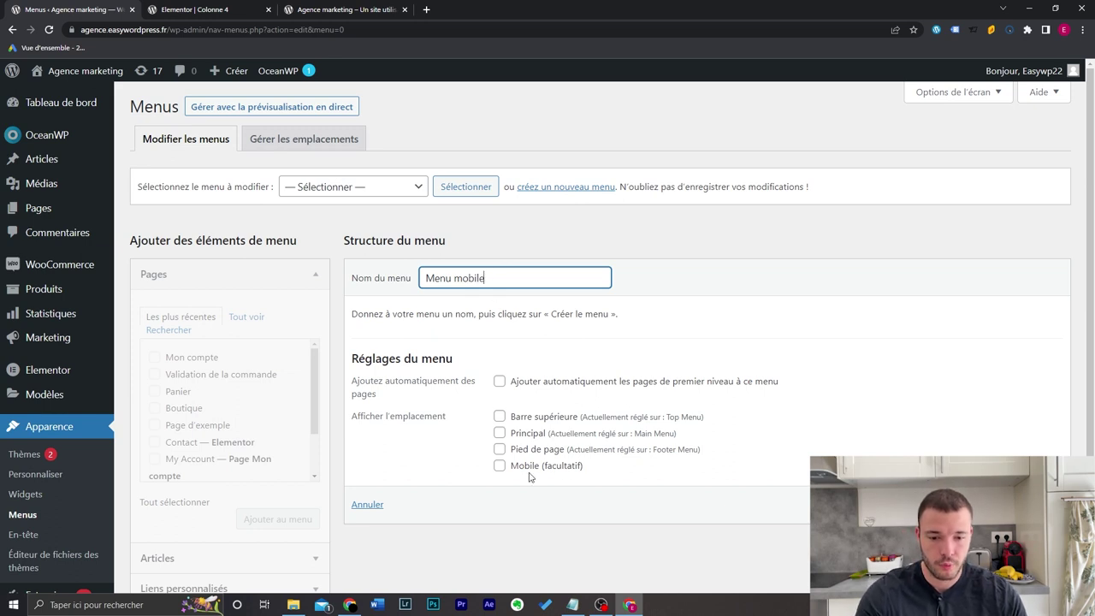
{"action": "left_click", "coordinate": [500, 465]}
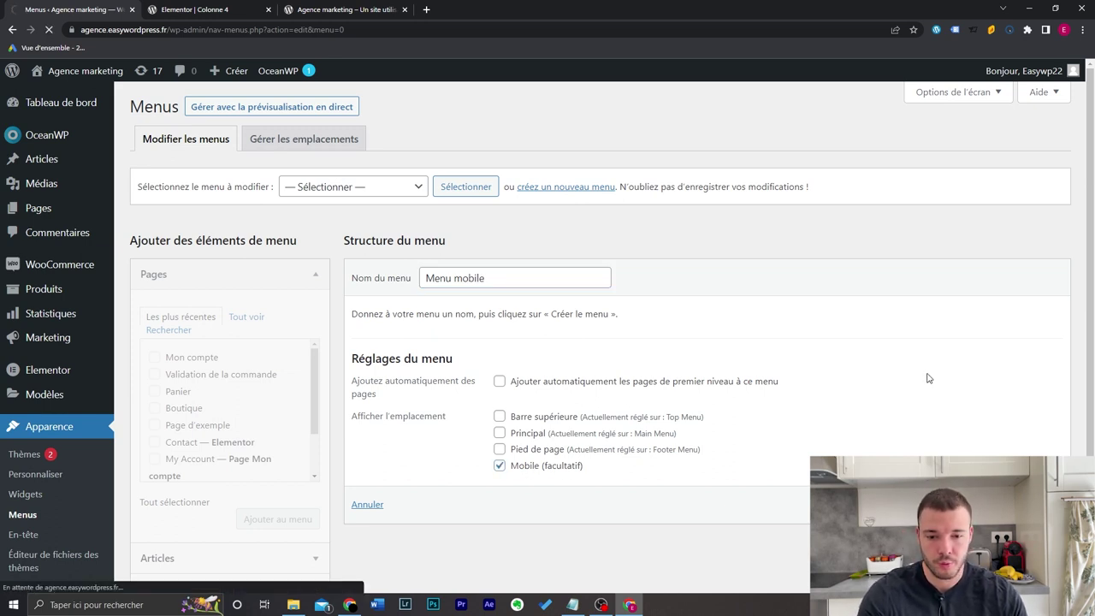
Add the Contact and Shop pages to Menu mobile and save the menu
{"action": "scroll", "coordinate": [822, 385], "scroll_direction": "down", "scroll_amount": 1}
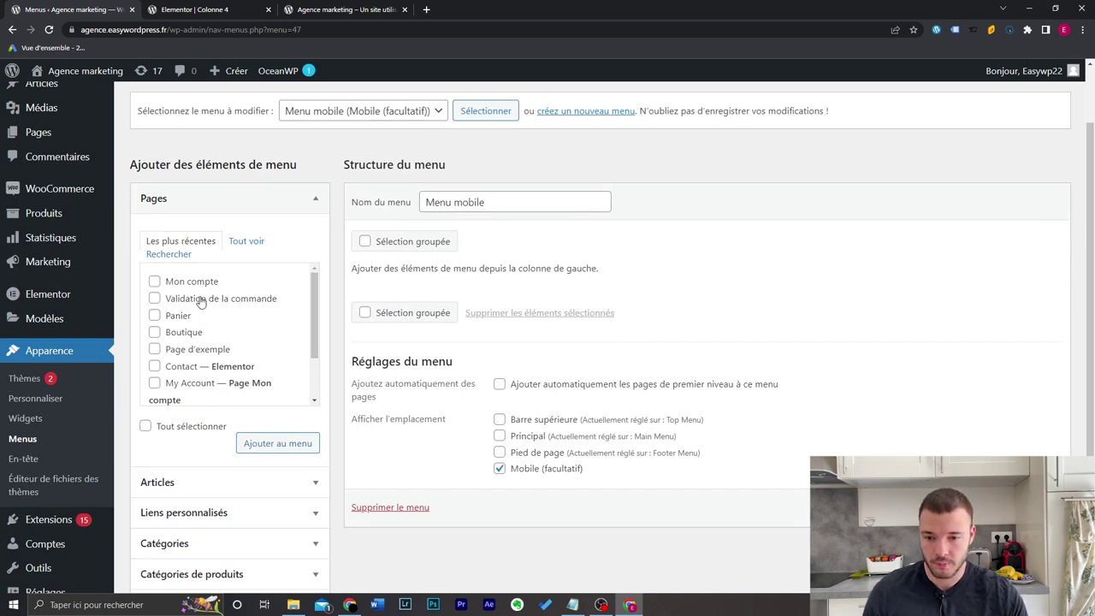
{"action": "left_click", "coordinate": [155, 366]}
{"action": "scroll", "coordinate": [231, 360], "scroll_direction": "down", "scroll_amount": 2}
{"action": "left_click", "coordinate": [180, 392]}
{"action": "left_click", "coordinate": [275, 440]}
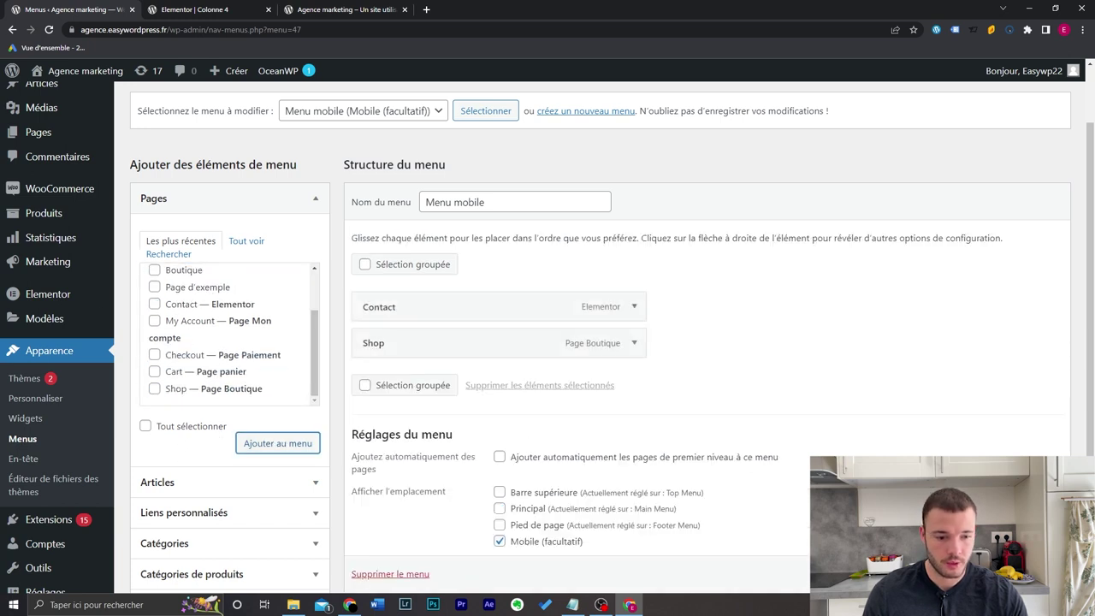
{"action": "scroll", "coordinate": [548, 337], "scroll_direction": "down", "scroll_amount": 1}
Reload the live site, check the Collection mega menu at full width, and check the mobile menu in a narrow window
{"action": "left_click", "coordinate": [376, 9]}
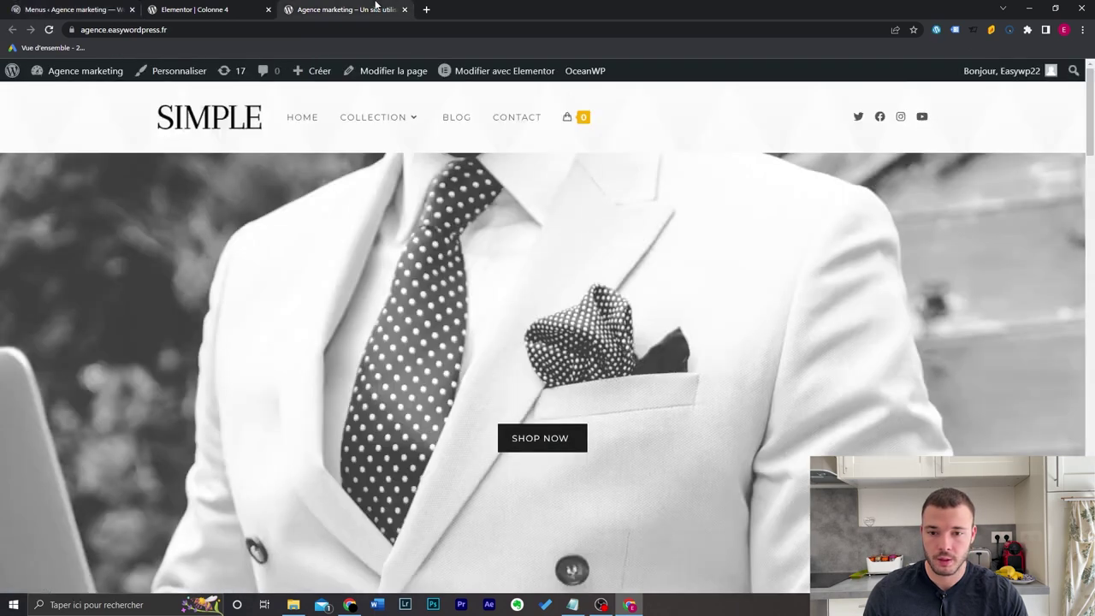
{"action": "key", "text": "F5"}
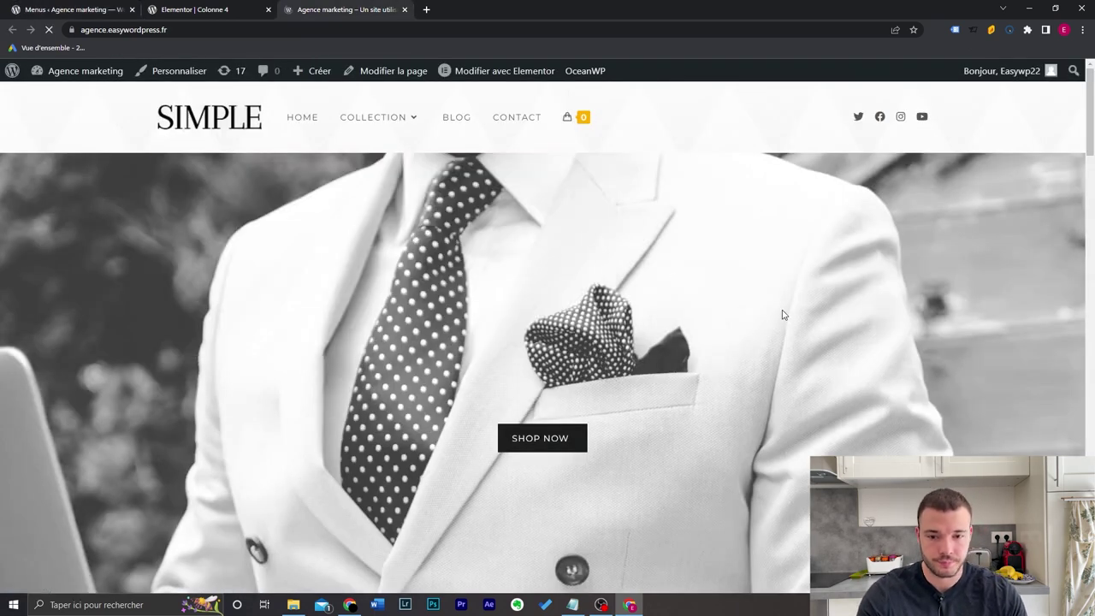
{"action": "mouse_move", "coordinate": [405, 116]}
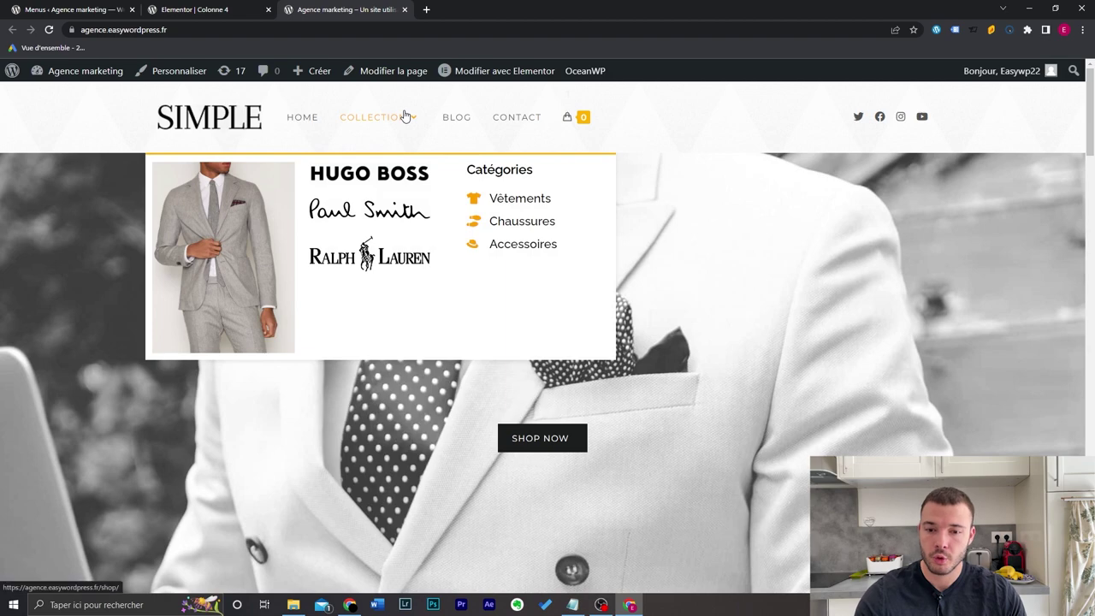
{"action": "double_click", "coordinate": [650, 7]}
{"action": "left_click", "coordinate": [791, 137]}
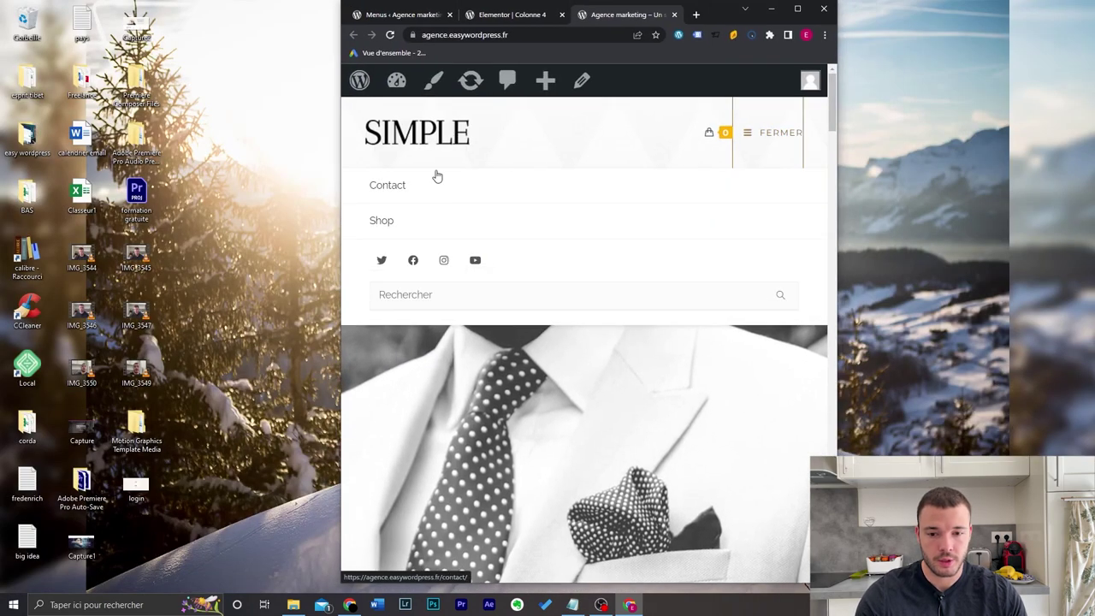